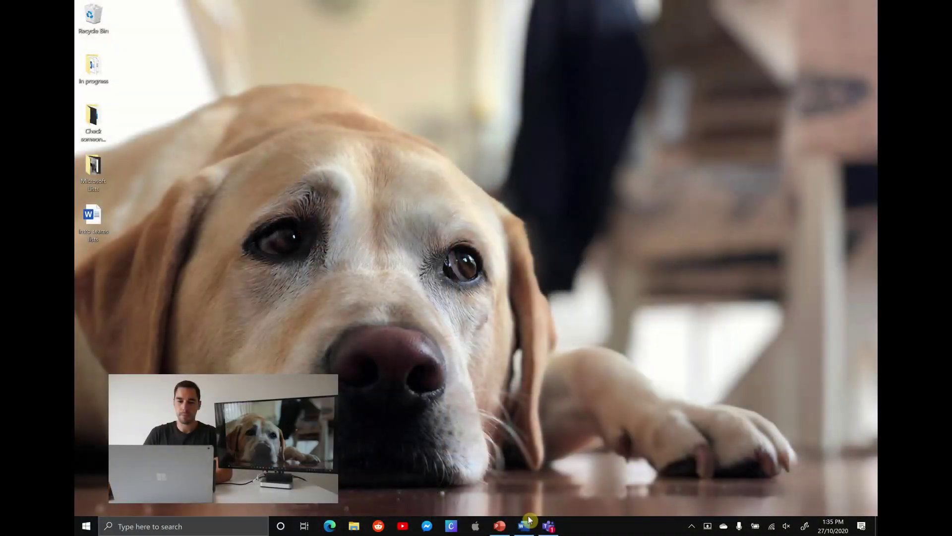
Bring Teams forward and open Mark 8 Project Team's Go to Market Plan channel posts.
{"action": "left_click", "coordinate": [548, 527]}
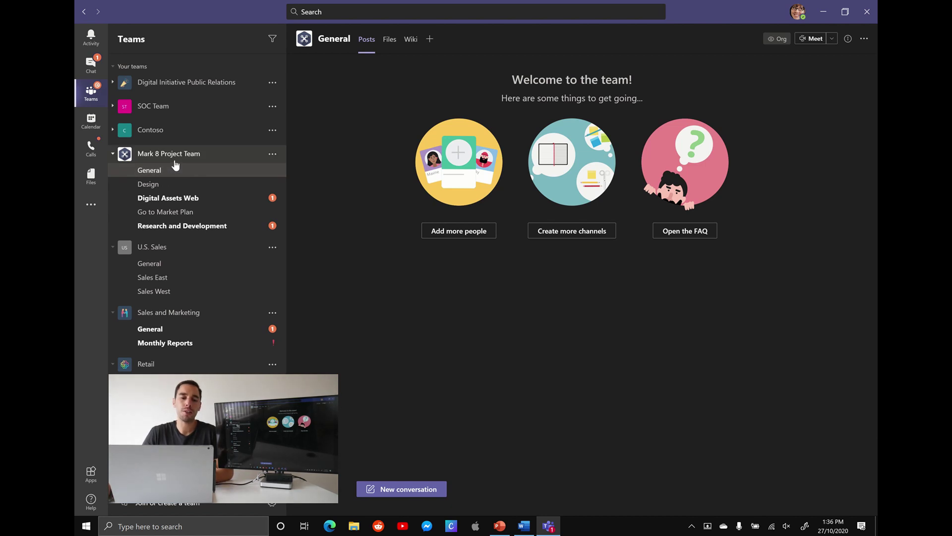
{"action": "left_click", "coordinate": [181, 214]}
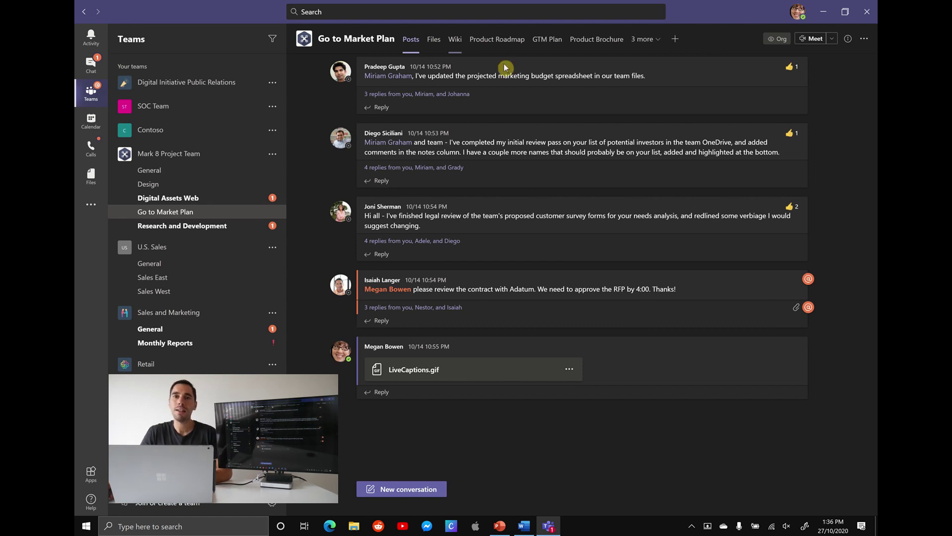
Search the Add a tab gallery for 'list' and pick the Lists app for a new channel tab.
{"action": "left_click", "coordinate": [676, 41]}
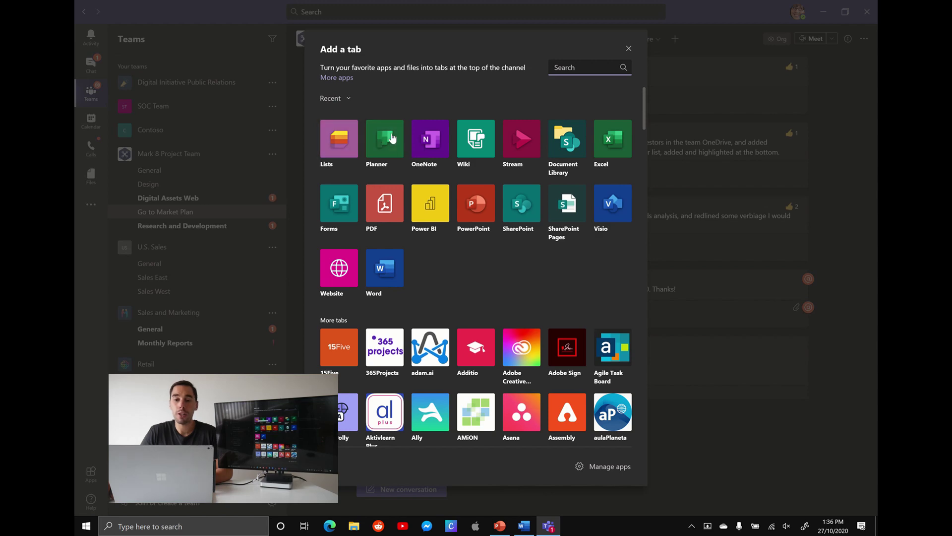
{"action": "scroll", "coordinate": [456, 249], "scroll_direction": "down", "scroll_amount": 3}
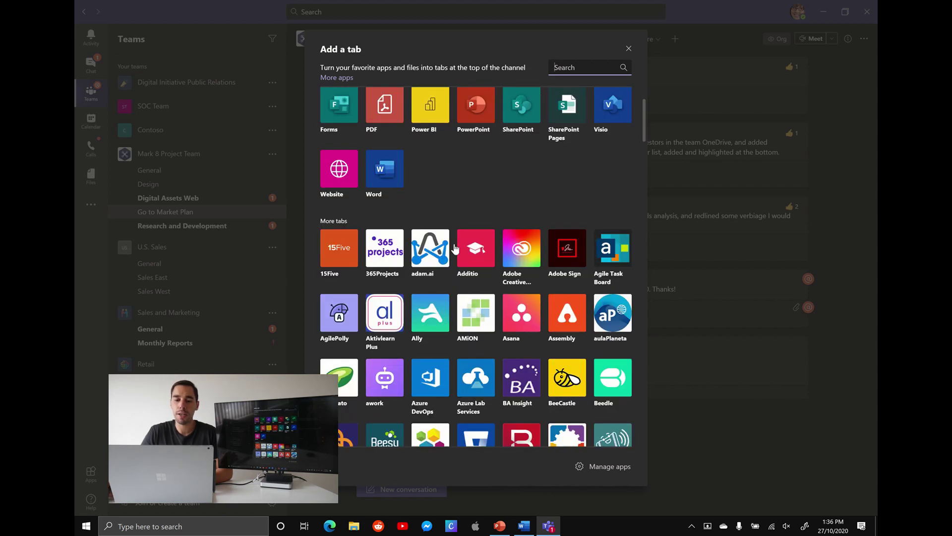
{"action": "scroll", "coordinate": [456, 249], "scroll_direction": "up", "scroll_amount": 3}
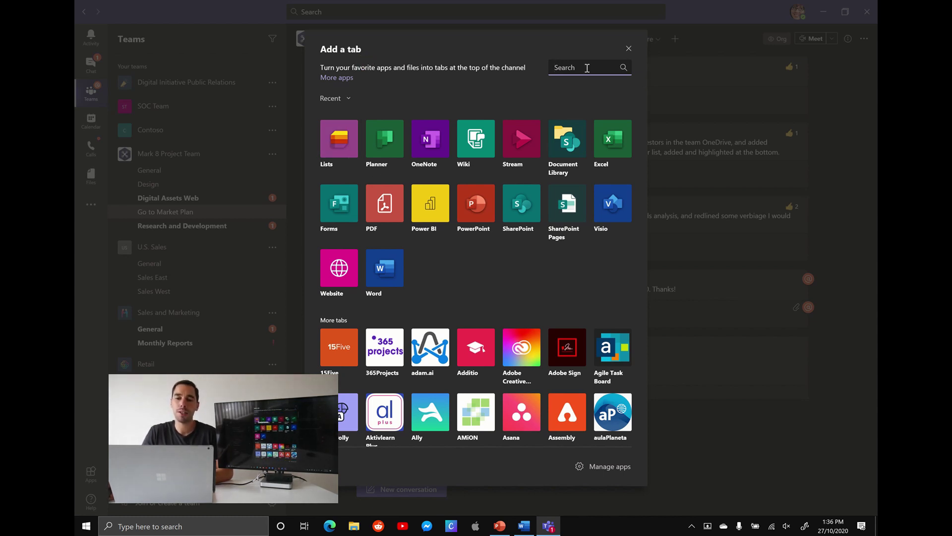
{"action": "type", "text": "list"}
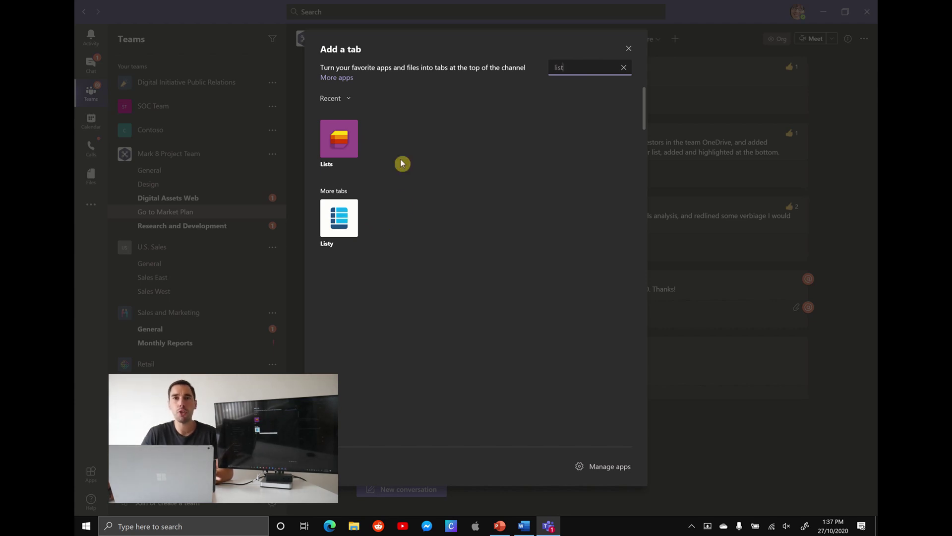
{"action": "left_click", "coordinate": [342, 148]}
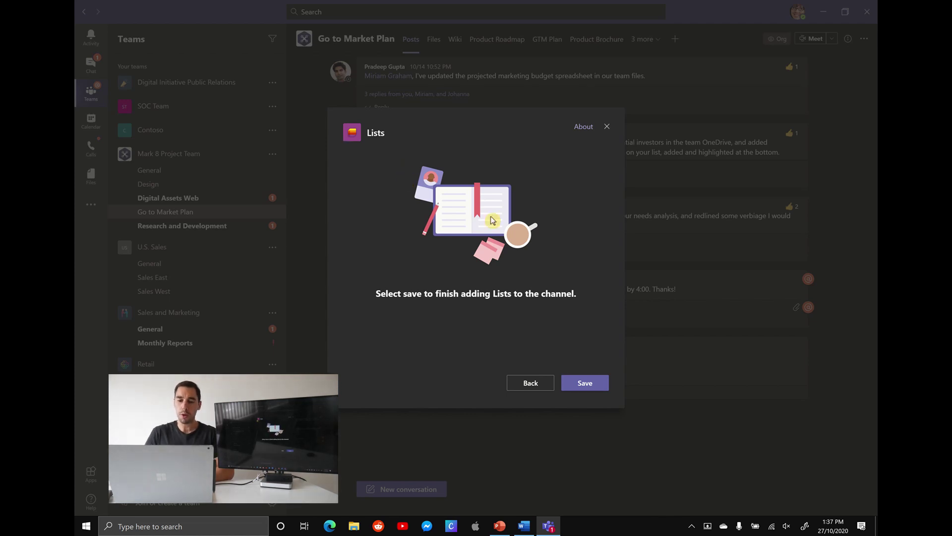
Save the Lists tab to the channel and bring up the Create a list gallery.
{"action": "left_click", "coordinate": [599, 385]}
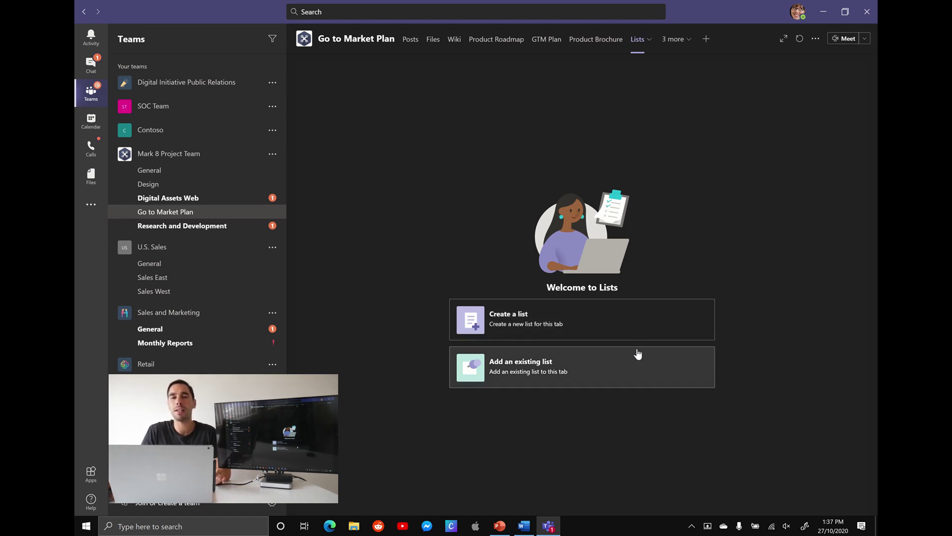
{"action": "left_click", "coordinate": [763, 336]}
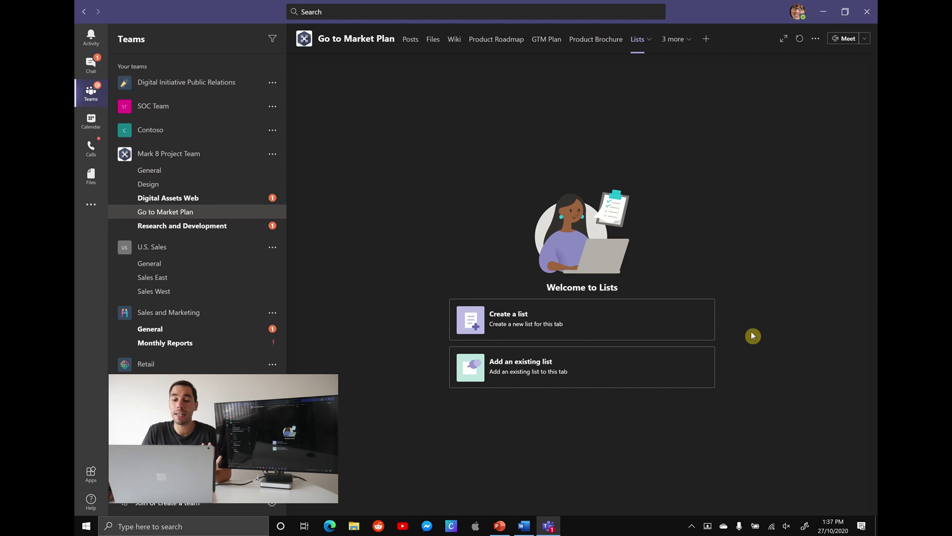
{"action": "left_click", "coordinate": [536, 320]}
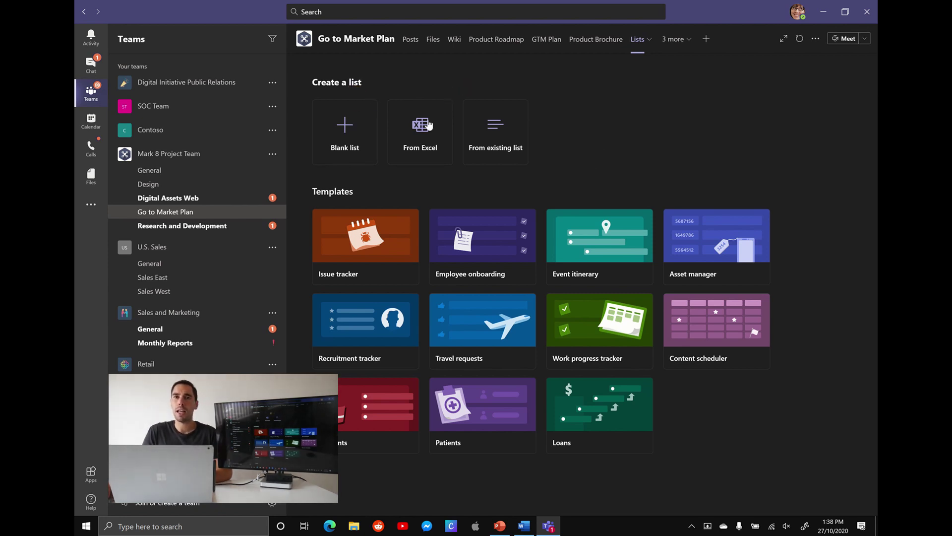
{"action": "left_click", "coordinate": [441, 179]}
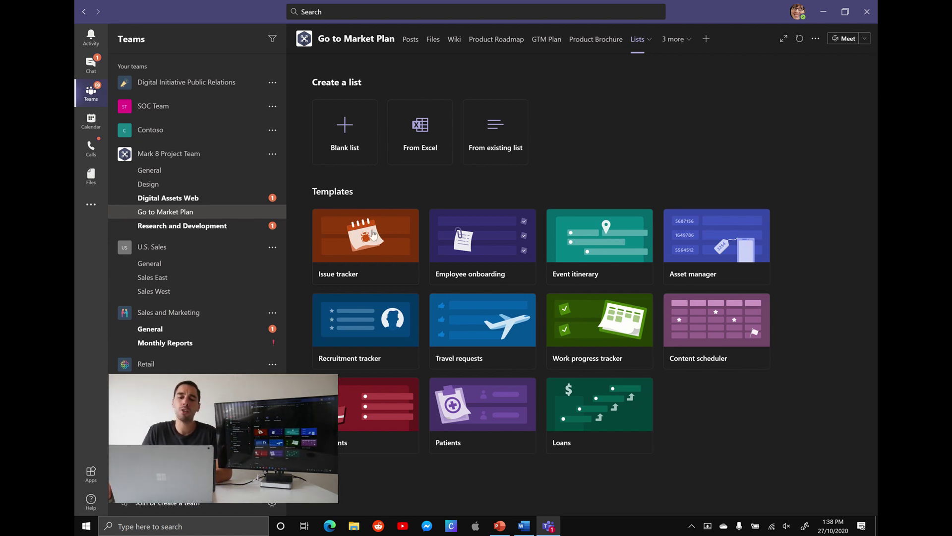
Look through the Issue tracker, Event itinerary and Asset manager template previews, then cancel out.
{"action": "left_click", "coordinate": [373, 235]}
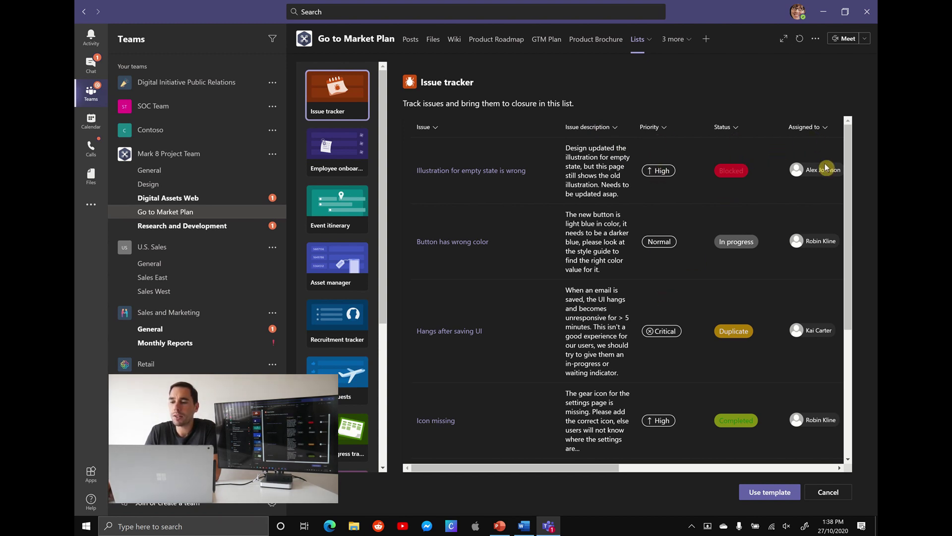
{"action": "left_click", "coordinate": [341, 214]}
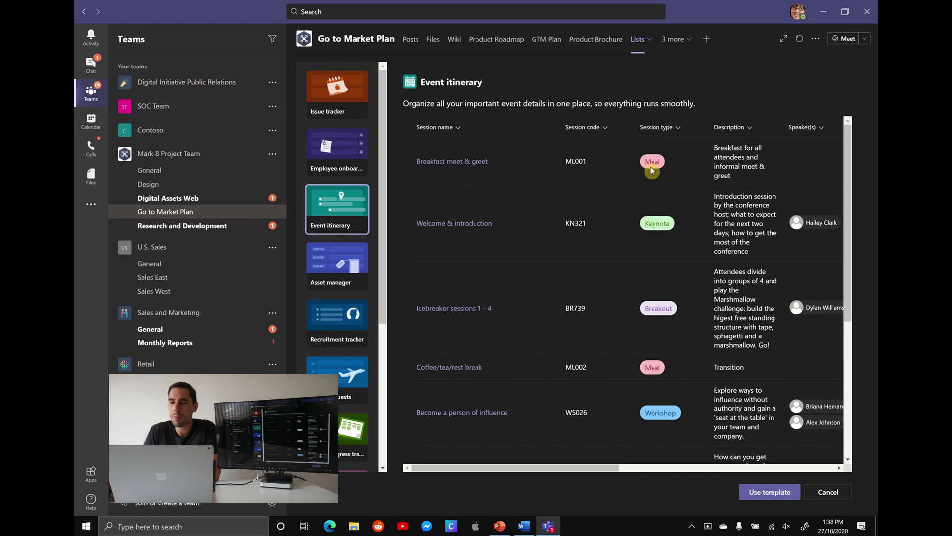
{"action": "left_click_drag", "start_coordinate": [611, 471], "coordinate": [816, 460]}
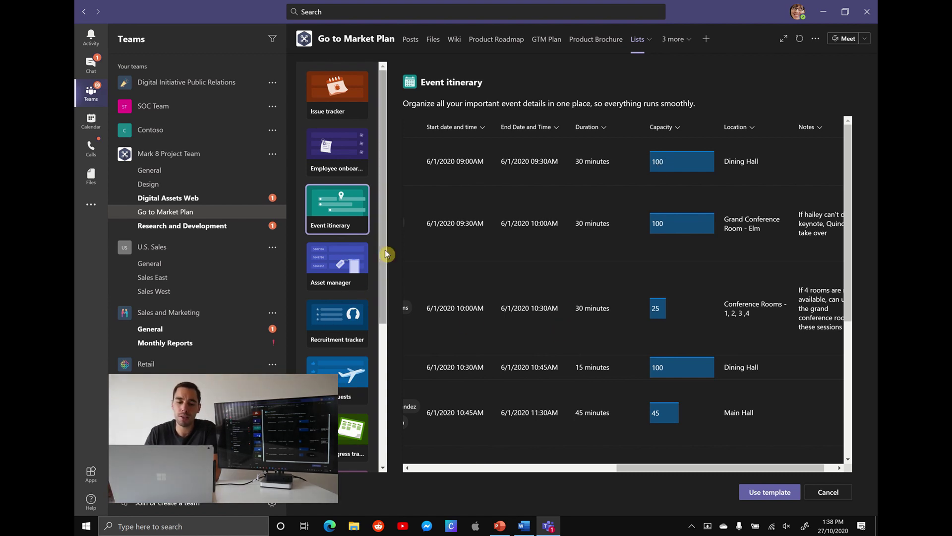
{"action": "left_click", "coordinate": [347, 266]}
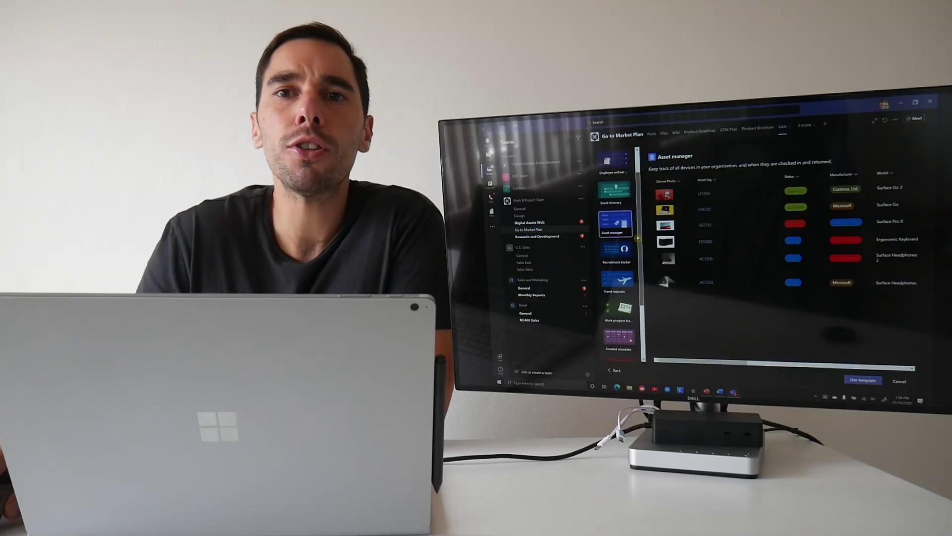
{"action": "scroll", "coordinate": [617, 253], "scroll_direction": "up", "scroll_amount": 2}
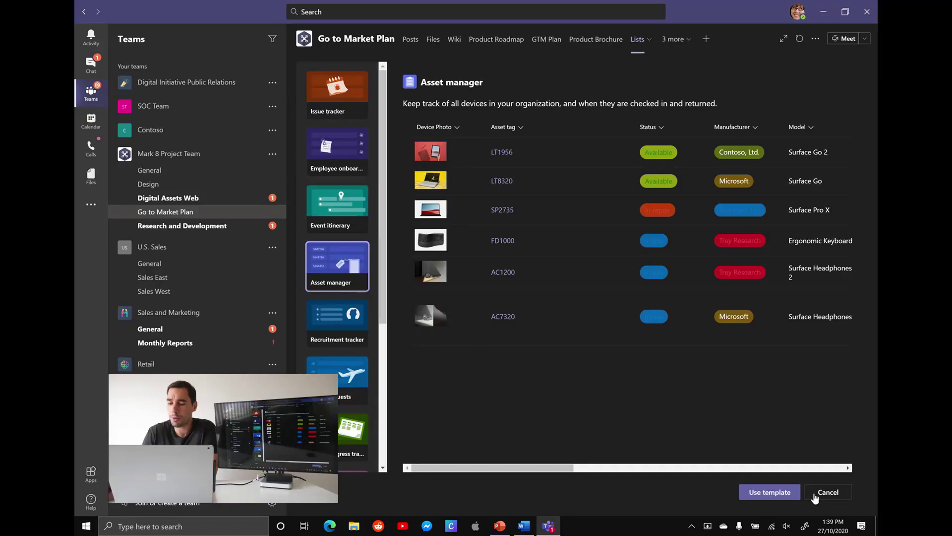
{"action": "left_click", "coordinate": [828, 492]}
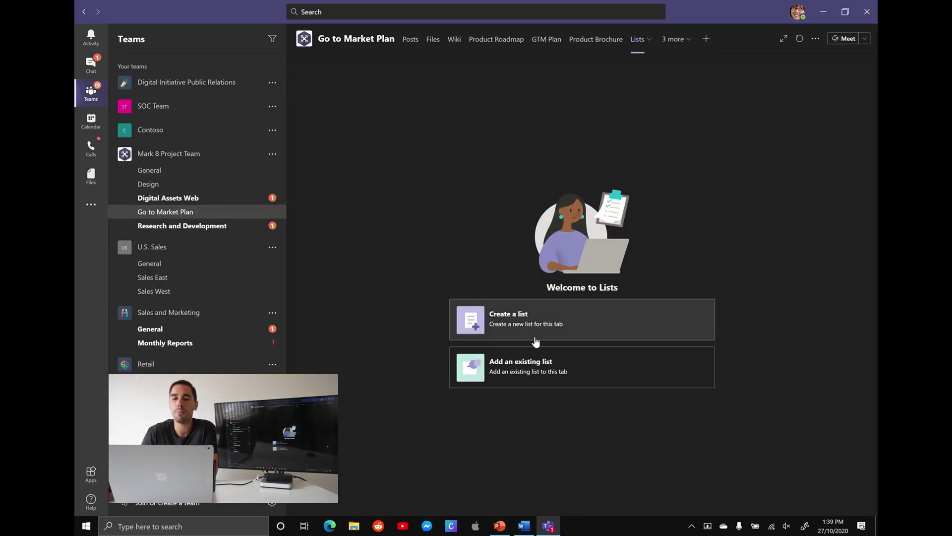
Create a blank list 'GTM Customer Tracker' with a blue colour and a colour-palette icon.
{"action": "left_click", "coordinate": [507, 326]}
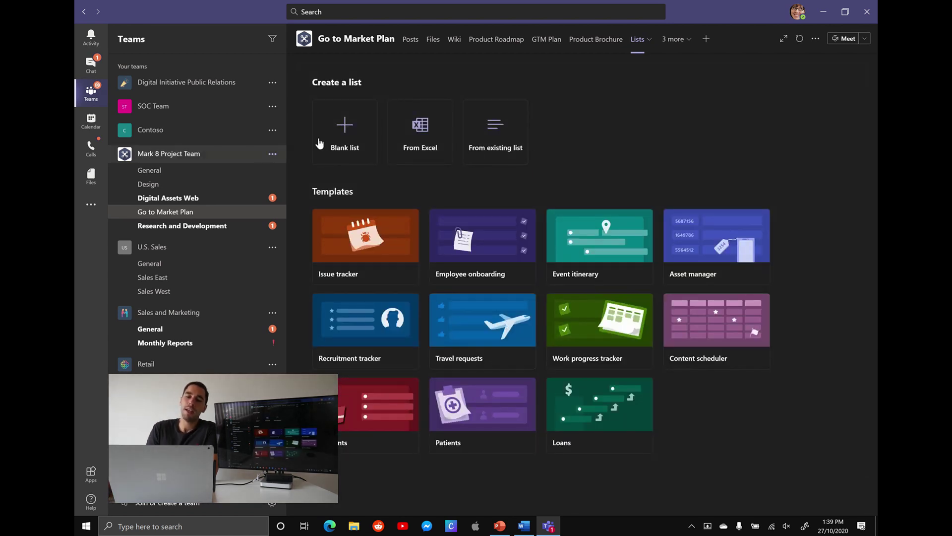
{"action": "left_click", "coordinate": [343, 138]}
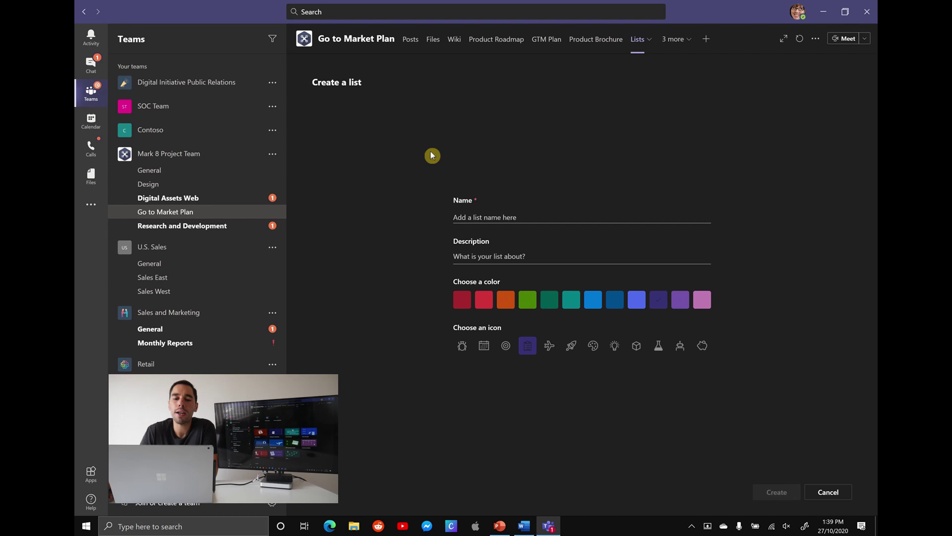
{"action": "left_click", "coordinate": [518, 211]}
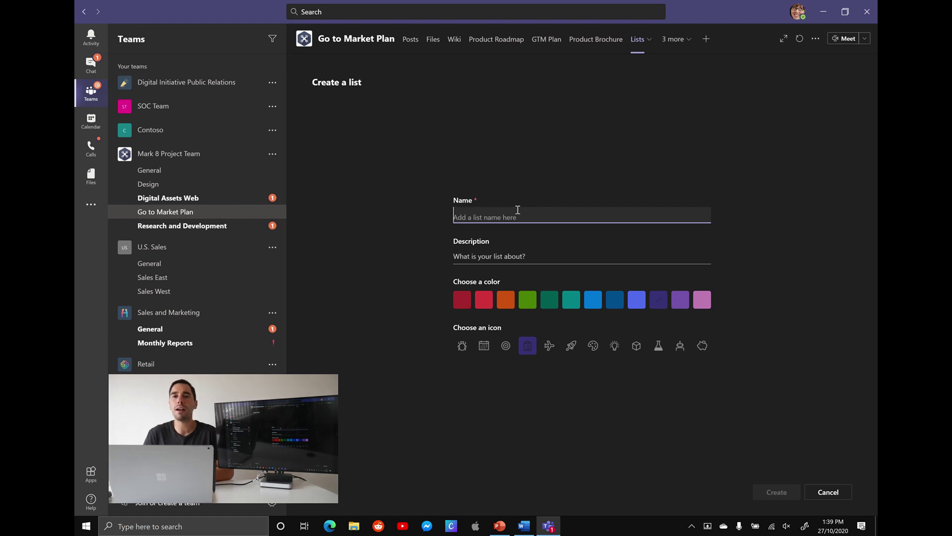
{"action": "type", "text": "GTM"}
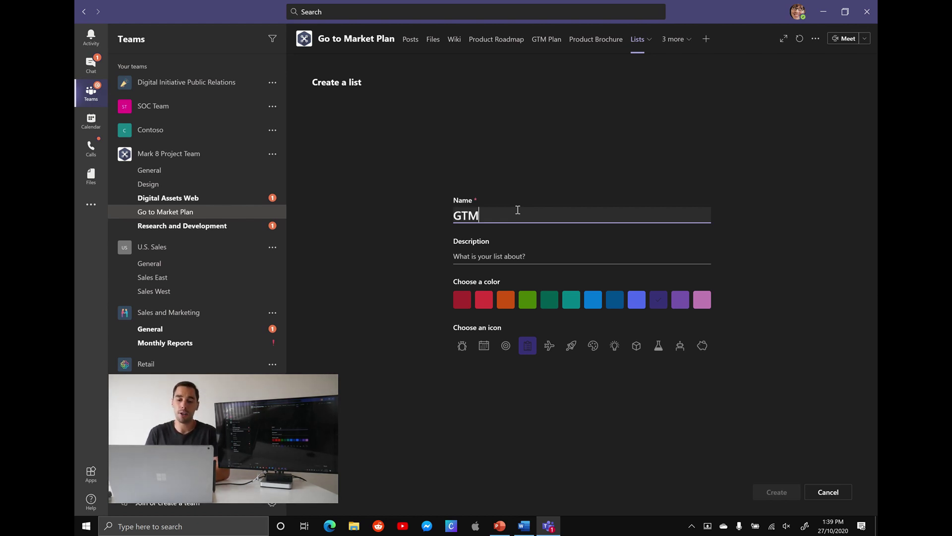
{"action": "type", "text": " Cu"}
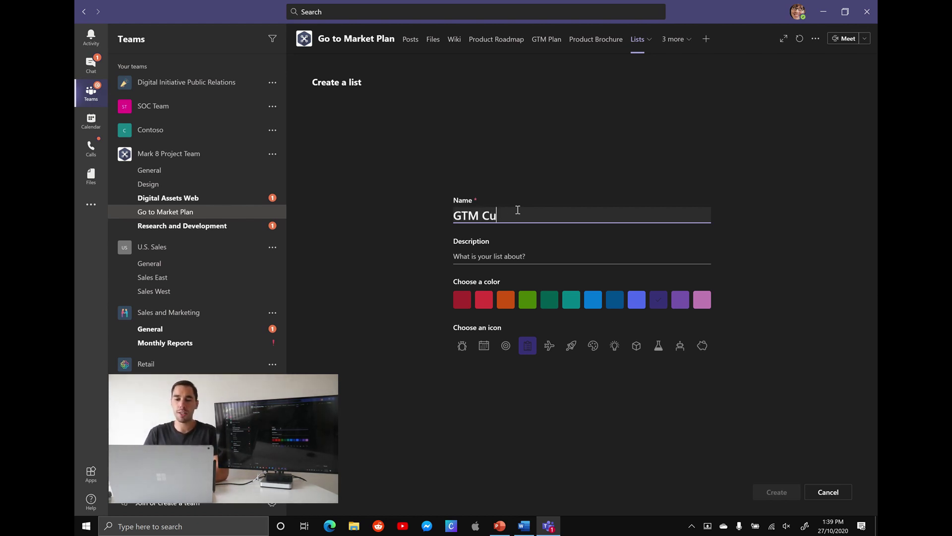
{"action": "type", "text": "stomer Tracker"}
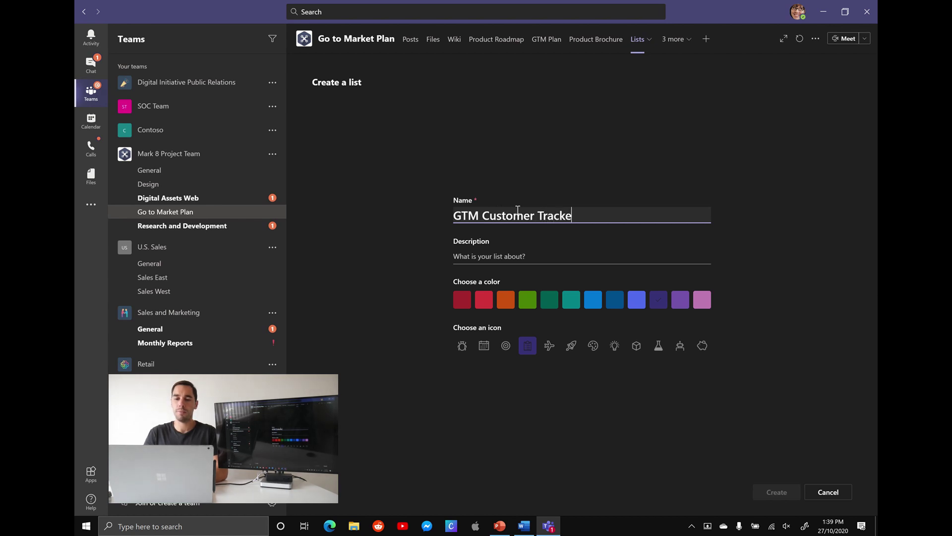
{"action": "left_click", "coordinate": [523, 253]}
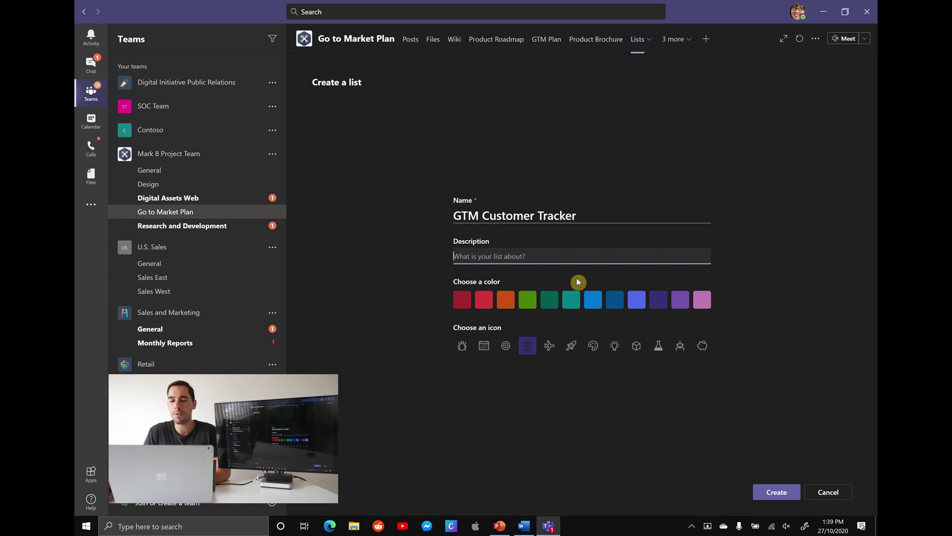
{"action": "left_click", "coordinate": [594, 301]}
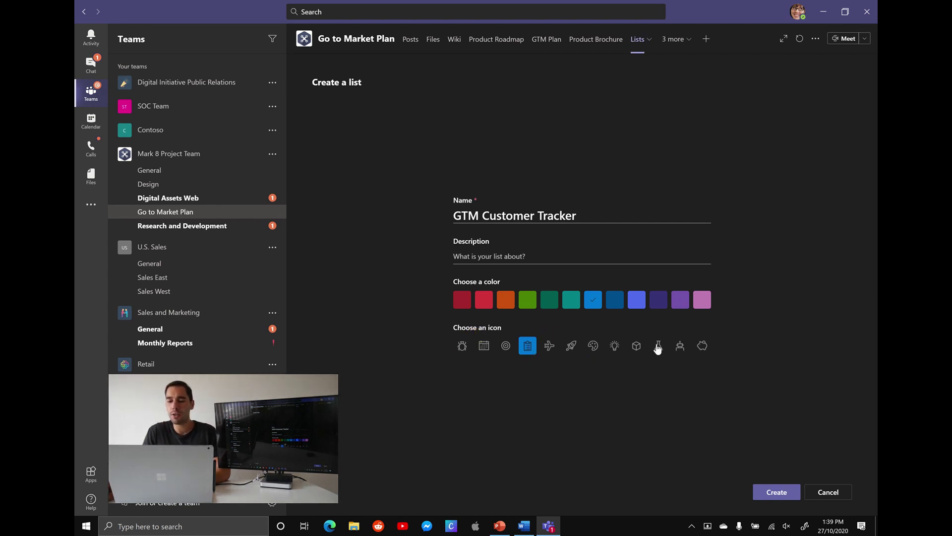
{"action": "left_click", "coordinate": [593, 347]}
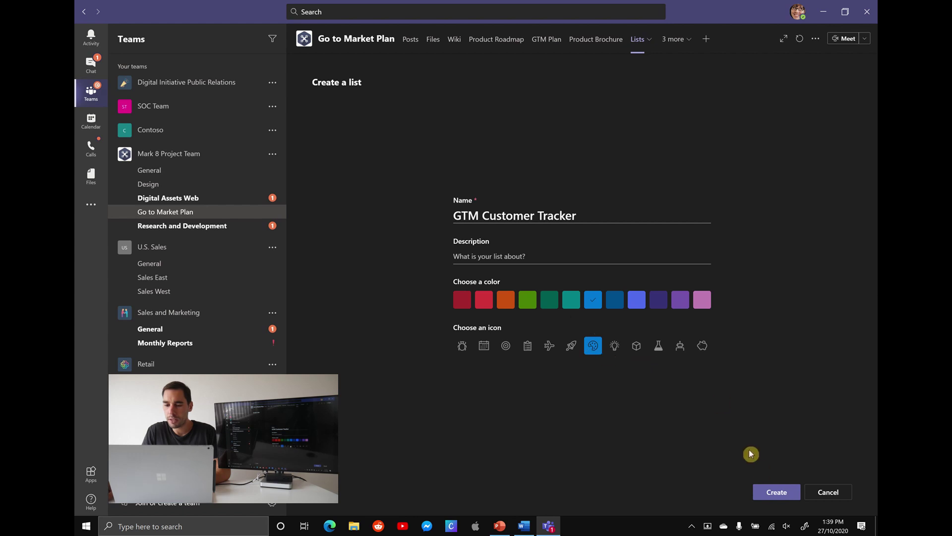
{"action": "left_click", "coordinate": [766, 493]}
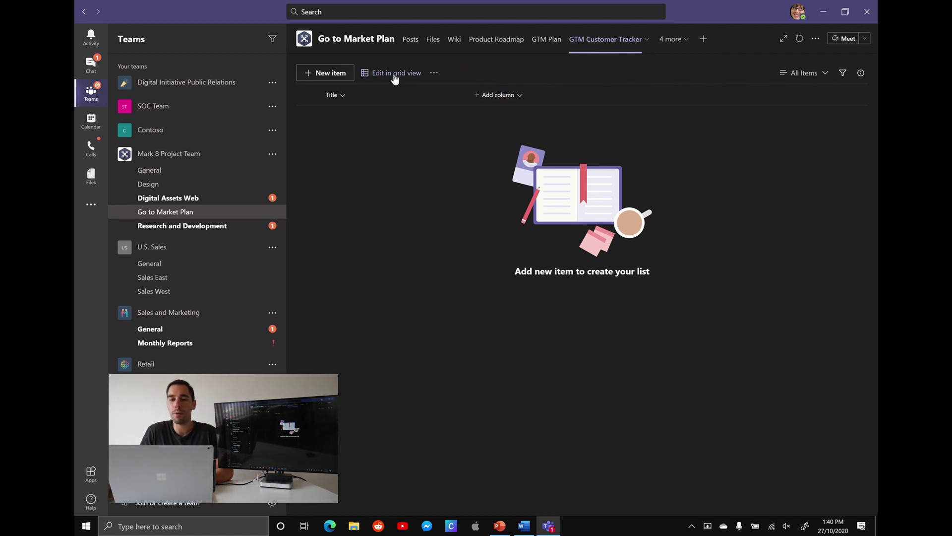
{"action": "left_click", "coordinate": [443, 75]}
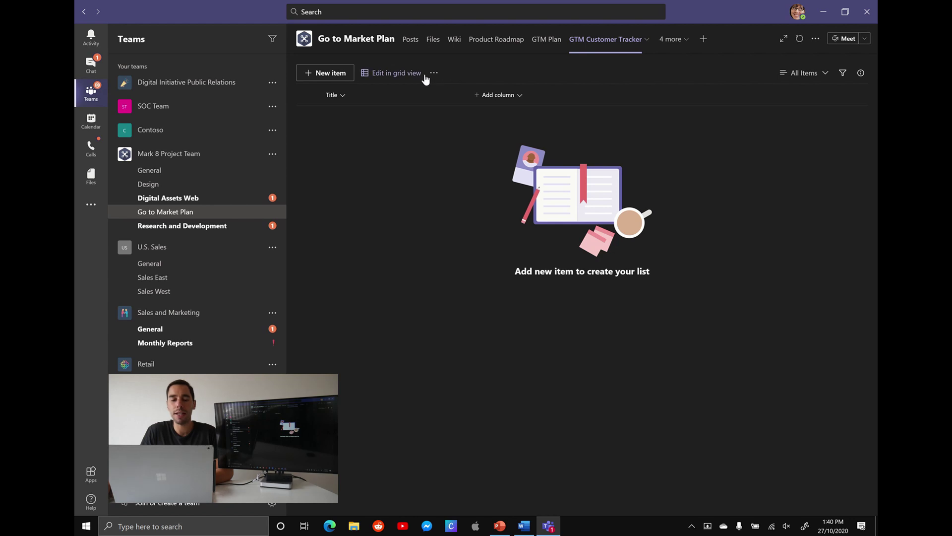
{"action": "left_click", "coordinate": [434, 74]}
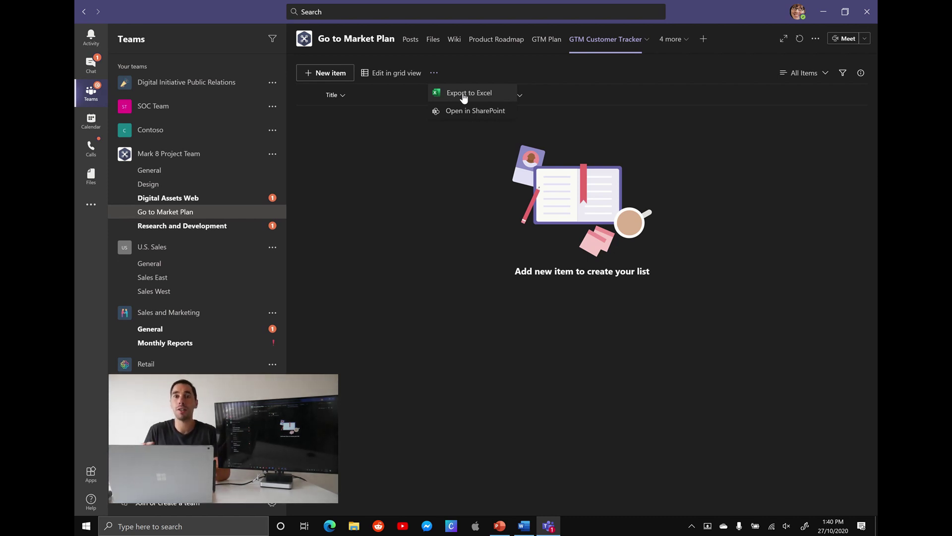
{"action": "left_click", "coordinate": [496, 87]}
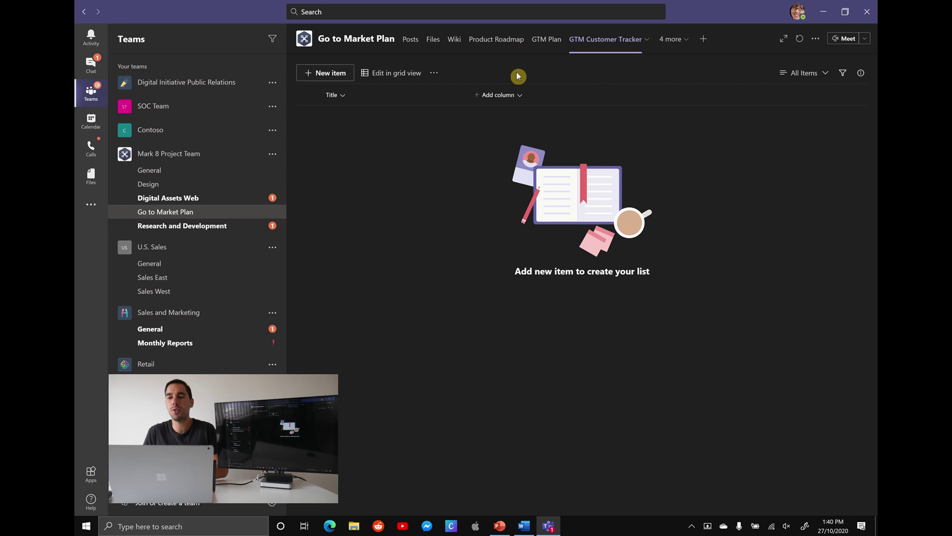
{"action": "left_click", "coordinate": [828, 73]}
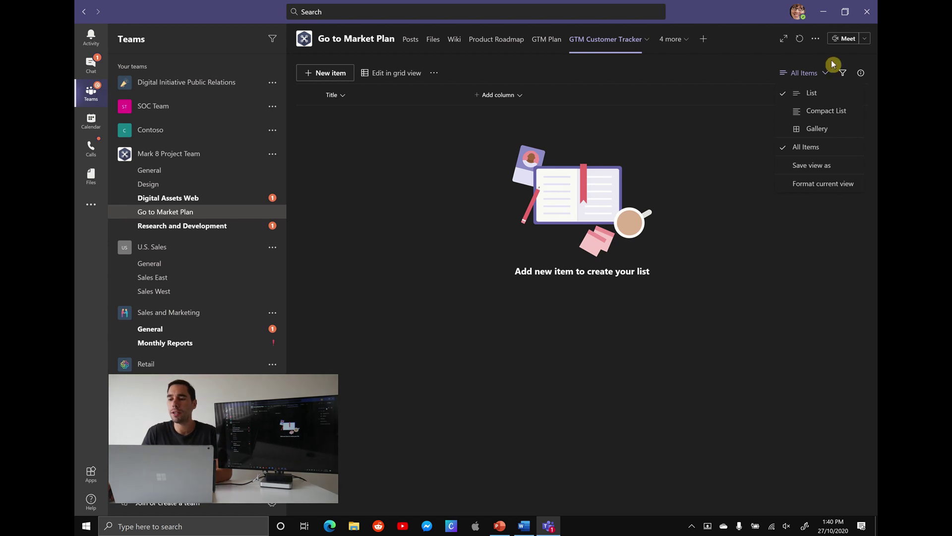
{"action": "left_click", "coordinate": [843, 73]}
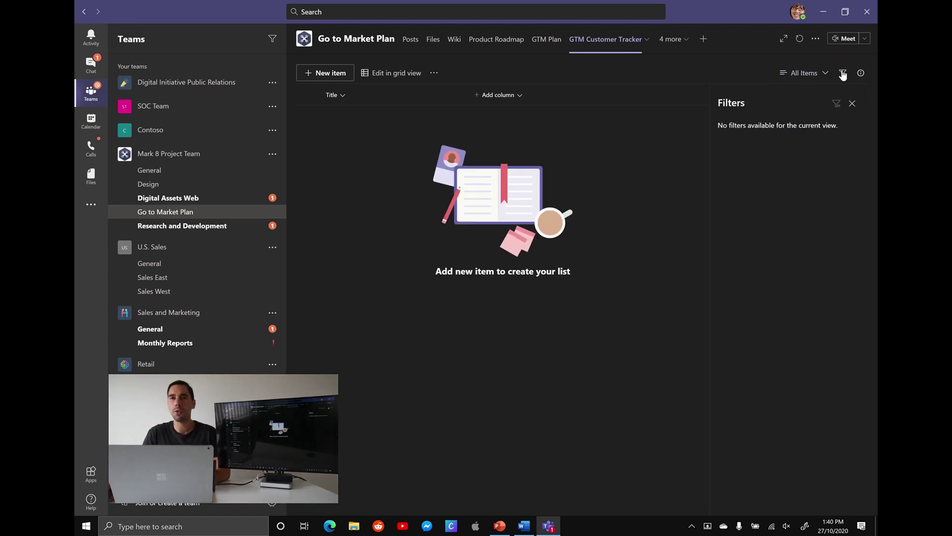
{"action": "left_click", "coordinate": [852, 103]}
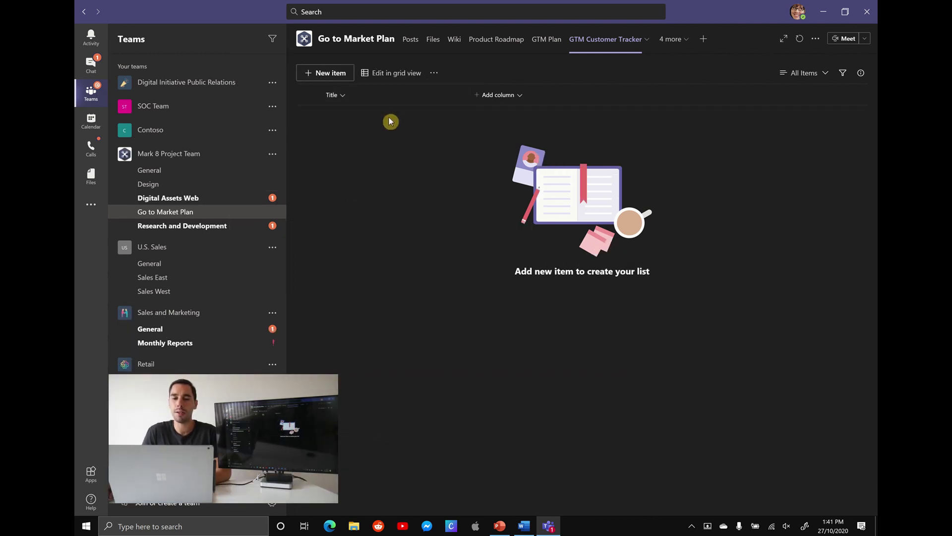
Add a 'Date Created' date column, described 'Date lead was created', friendly format, defaulting to today.
{"action": "left_click", "coordinate": [522, 98]}
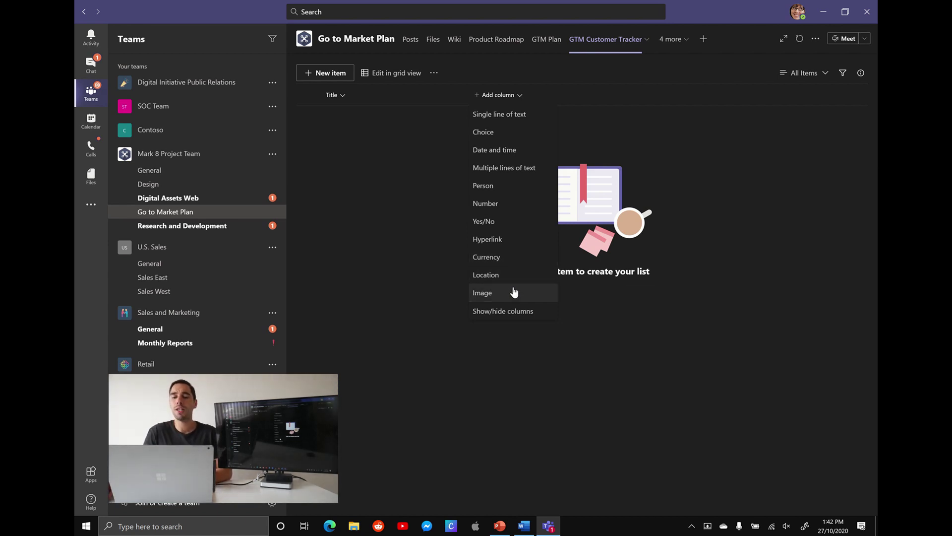
{"action": "left_click", "coordinate": [495, 149]}
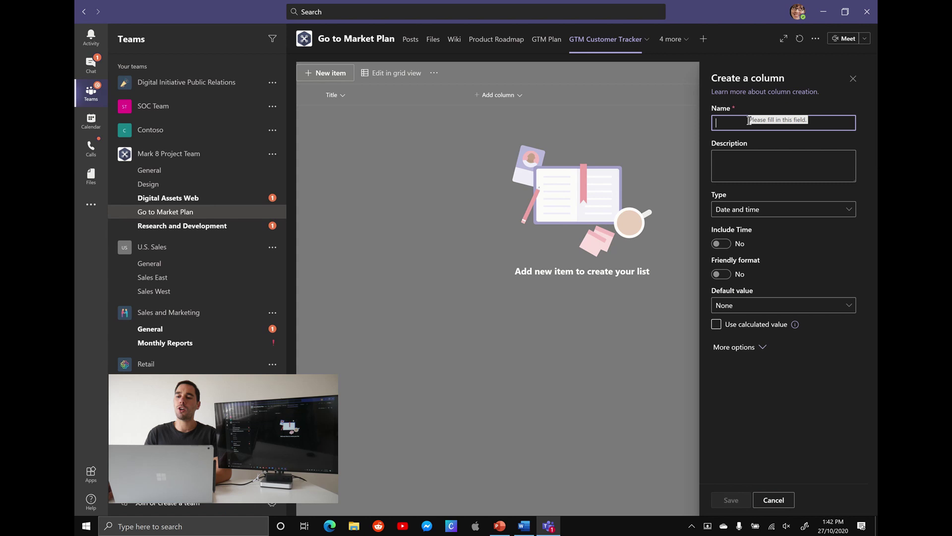
{"action": "type", "text": "Date Created"}
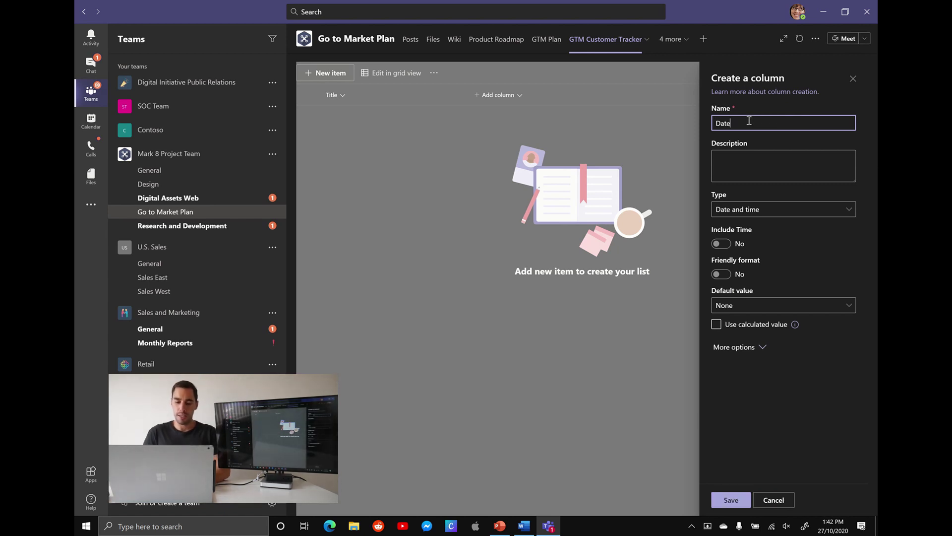
{"action": "left_click", "coordinate": [769, 158]}
{"action": "type", "text": "Date lead"}
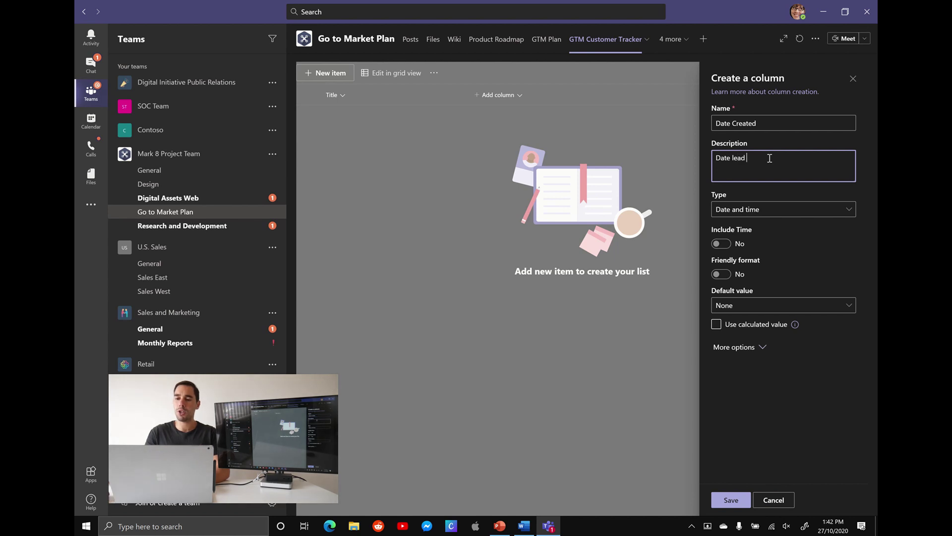
{"action": "type", "text": " was created"}
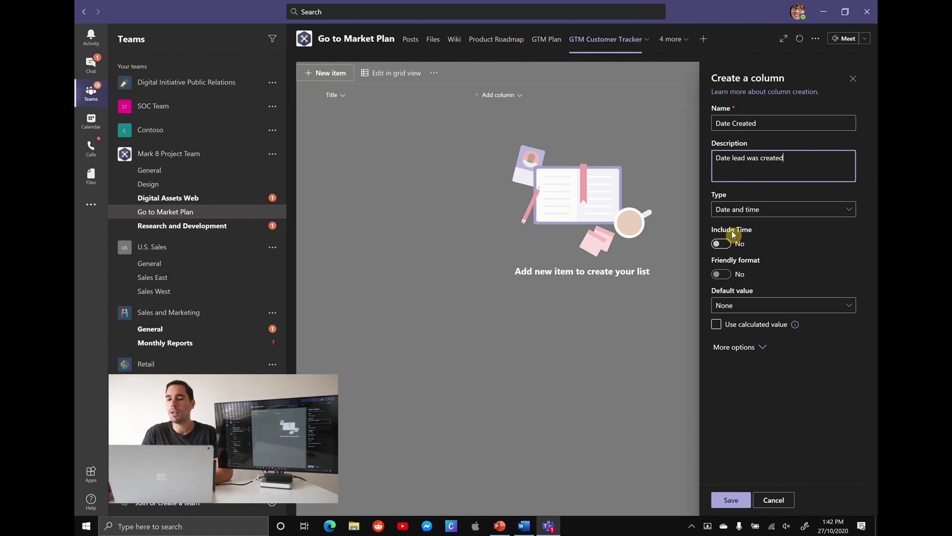
{"action": "left_click", "coordinate": [721, 274]}
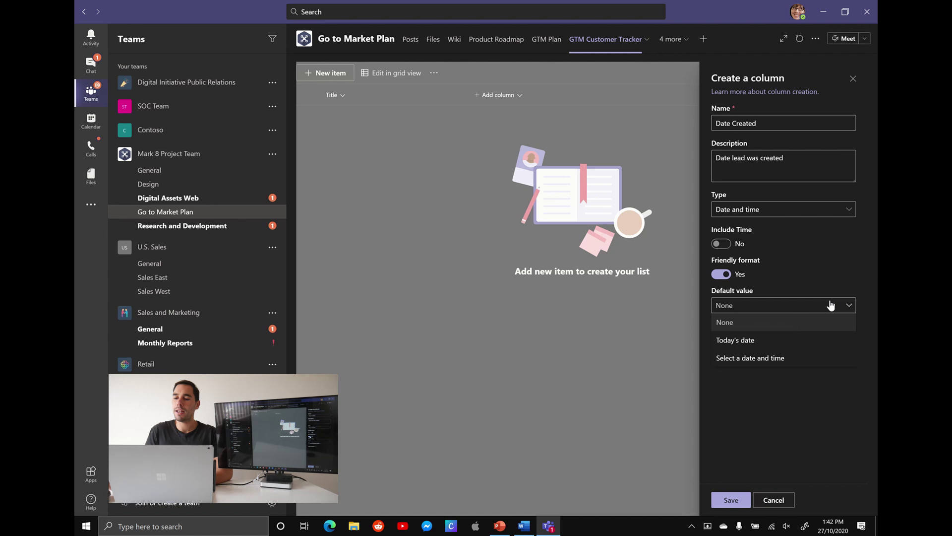
{"action": "left_click", "coordinate": [777, 341]}
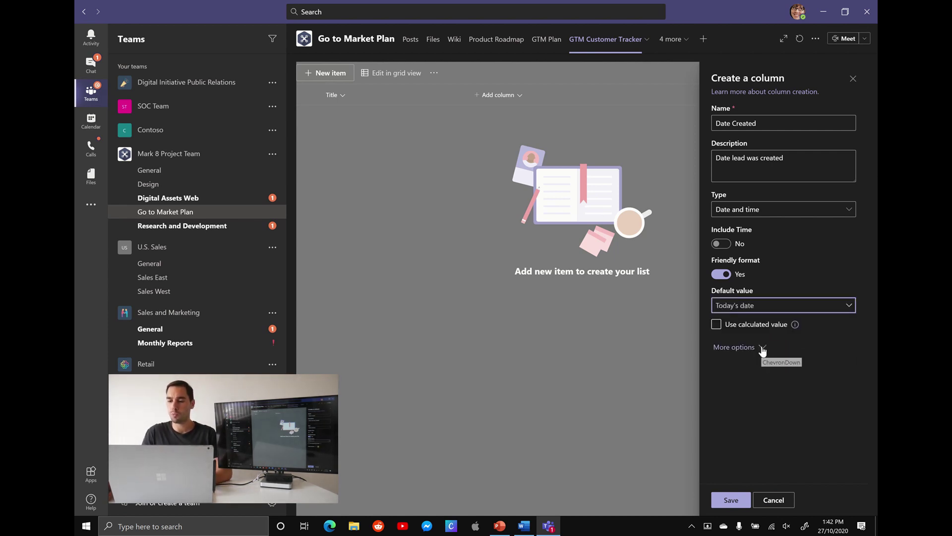
{"action": "left_click", "coordinate": [763, 347]}
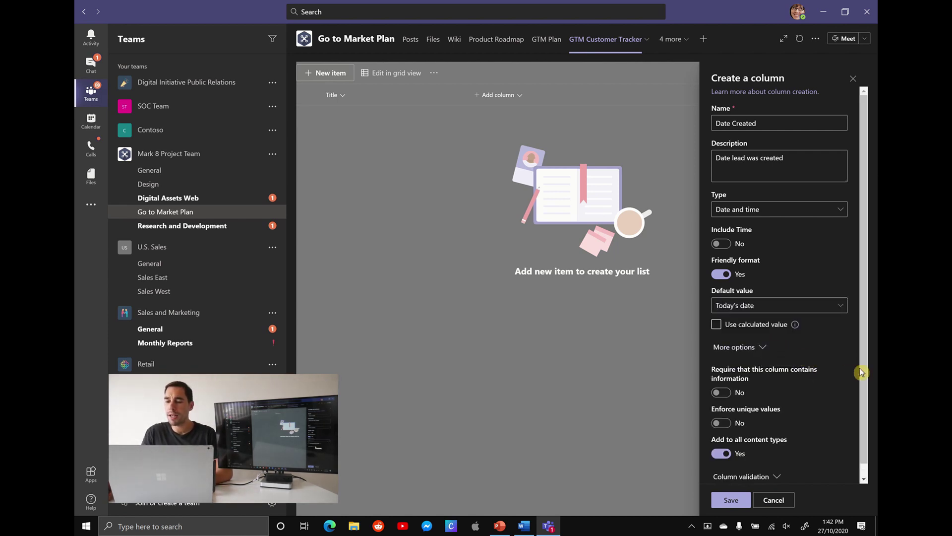
{"action": "left_click_drag", "start_coordinate": [861, 372], "coordinate": [868, 404]}
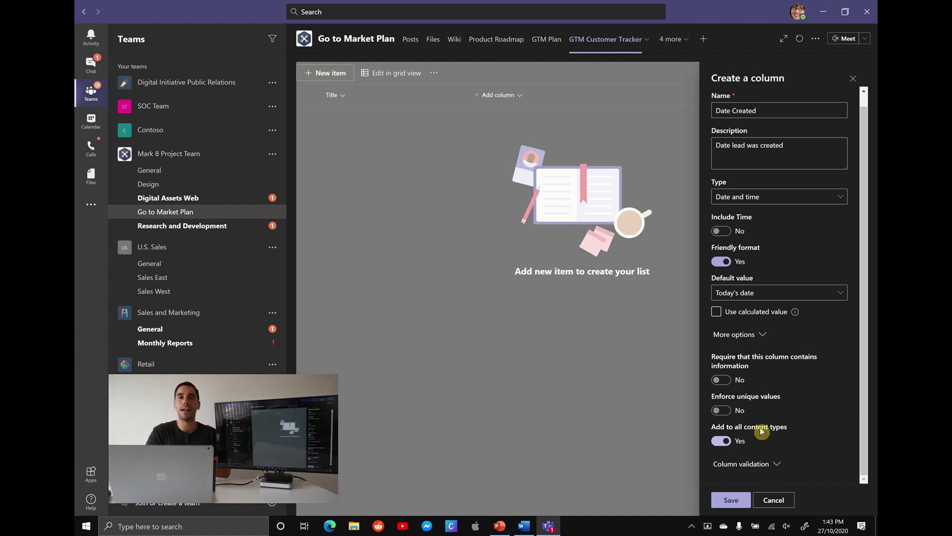
{"action": "left_click", "coordinate": [732, 500]}
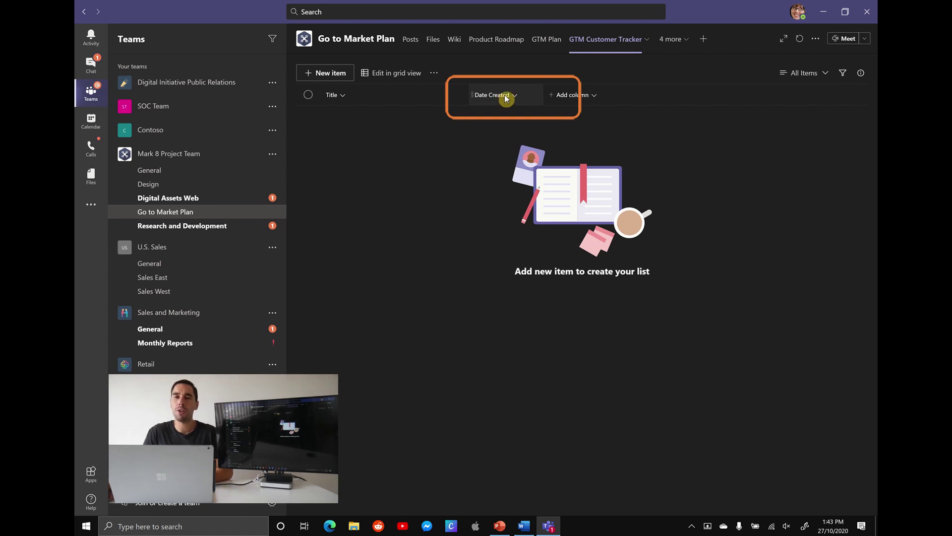
Move the Date Created column into first position, ahead of Title.
{"action": "left_click_drag", "start_coordinate": [499, 97], "coordinate": [351, 95]}
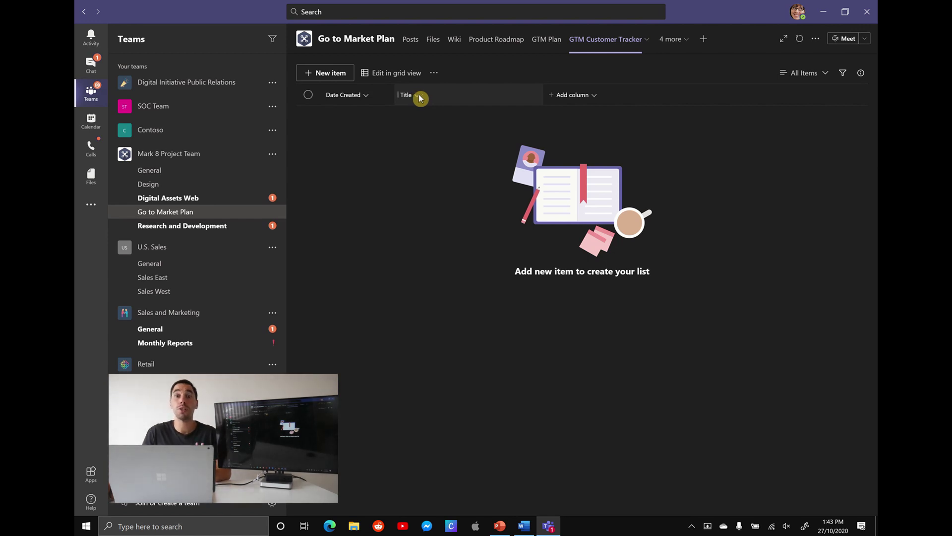
Rename the Title column to 'Customer Name'.
{"action": "left_click", "coordinate": [419, 96]}
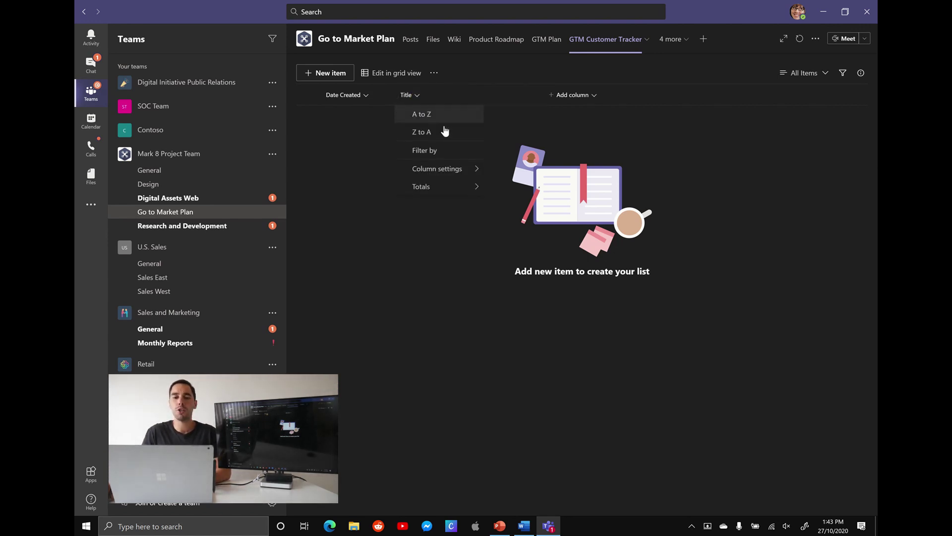
{"action": "mouse_move", "coordinate": [451, 169]}
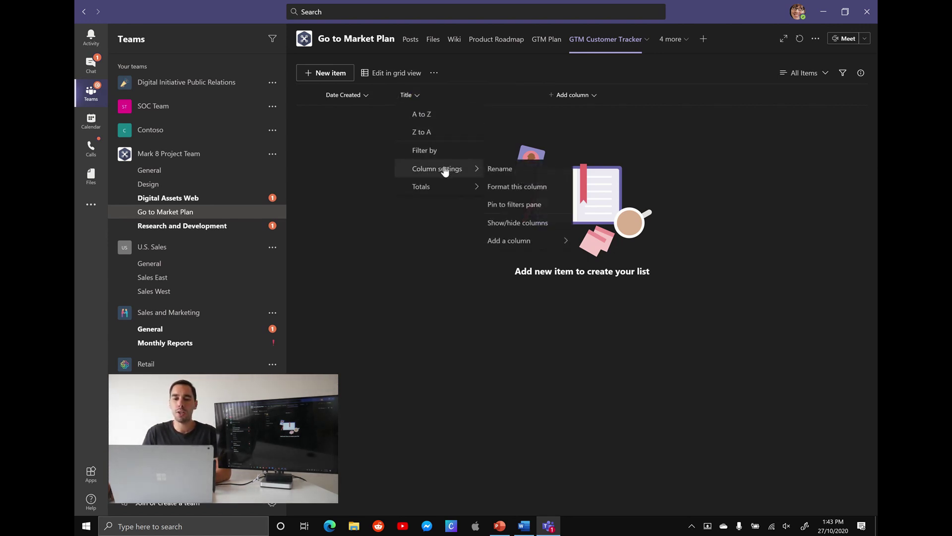
{"action": "left_click", "coordinate": [501, 170]}
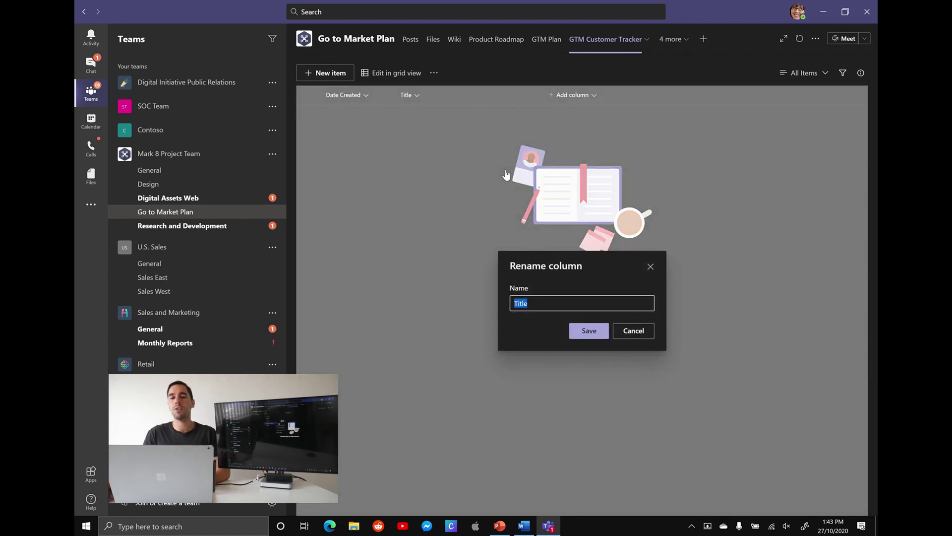
{"action": "type", "text": "Customer Name"}
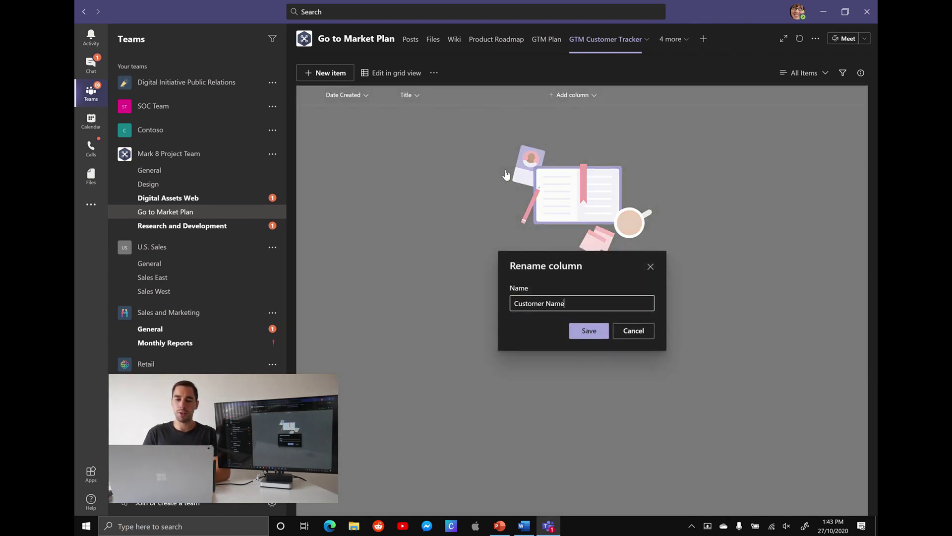
{"action": "left_click", "coordinate": [589, 334]}
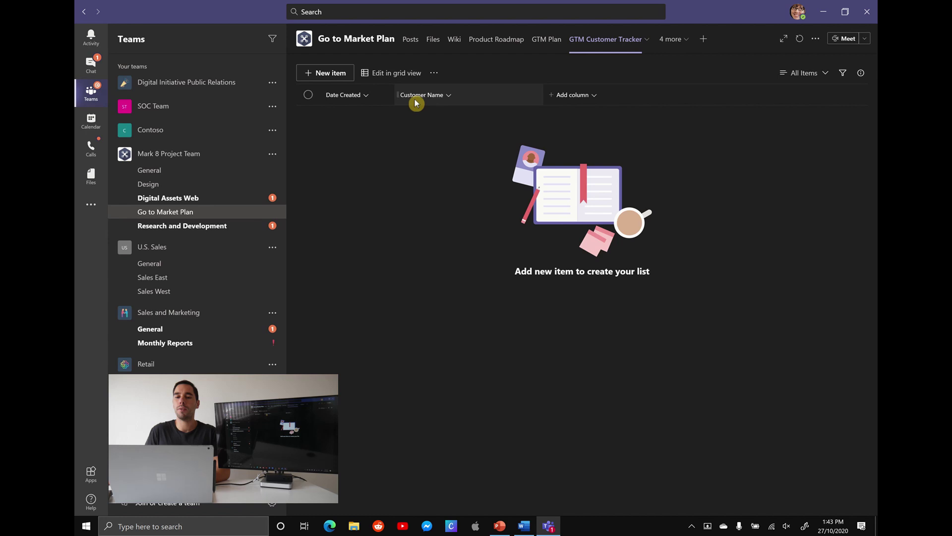
Add a Person or Group column named 'Rep Owner' after Customer Name.
{"action": "left_click", "coordinate": [595, 94]}
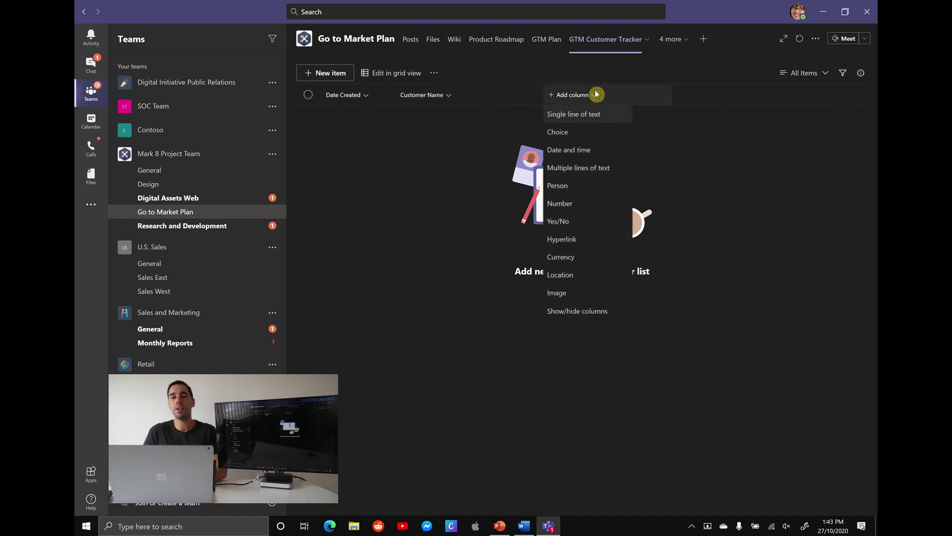
{"action": "left_click", "coordinate": [579, 187]}
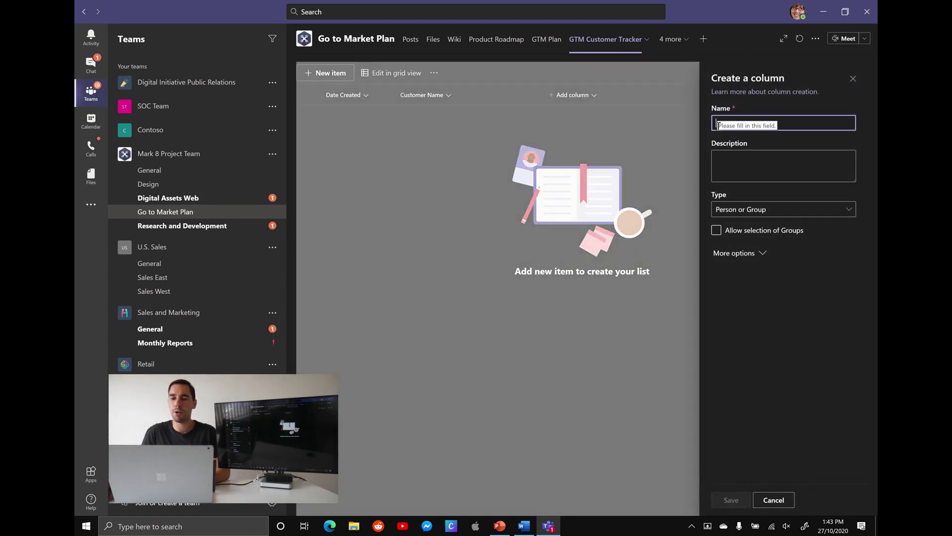
{"action": "type", "text": "Pe"}
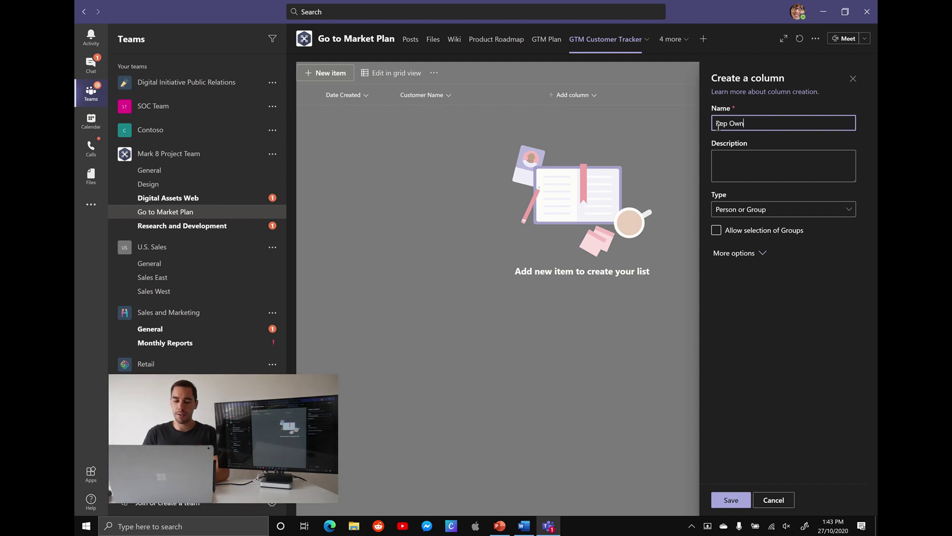
{"action": "left_click", "coordinate": [767, 159]}
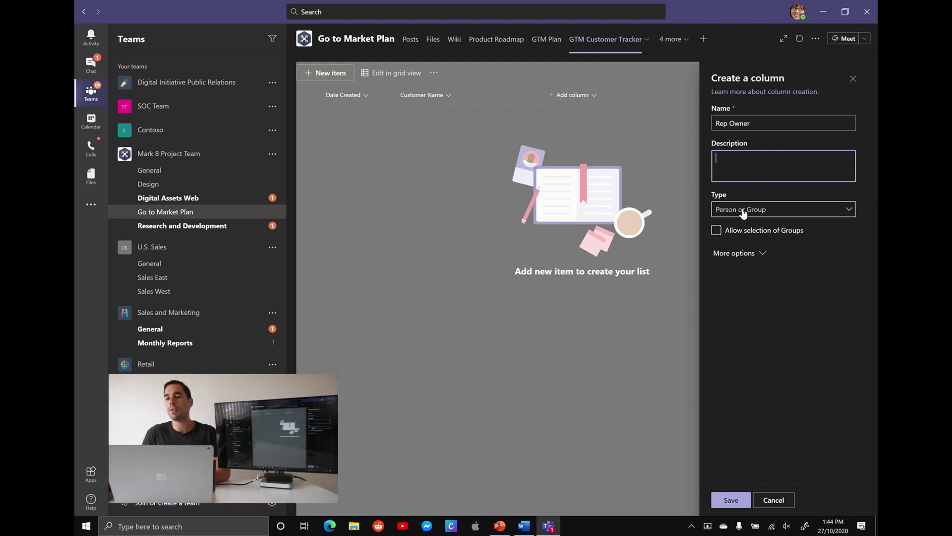
{"action": "left_click", "coordinate": [744, 501]}
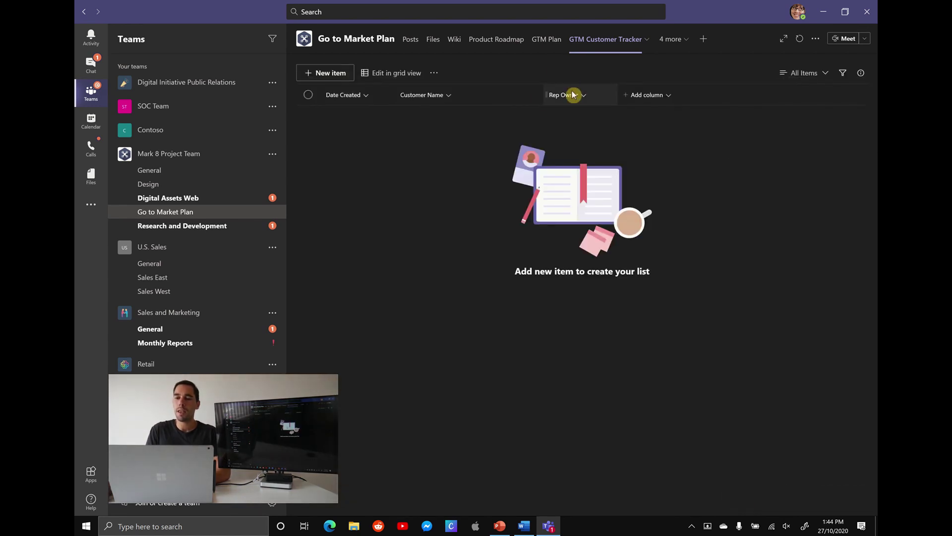
Add an 'Updates & Next Steps' column of type Multiple lines of text.
{"action": "left_click", "coordinate": [670, 98]}
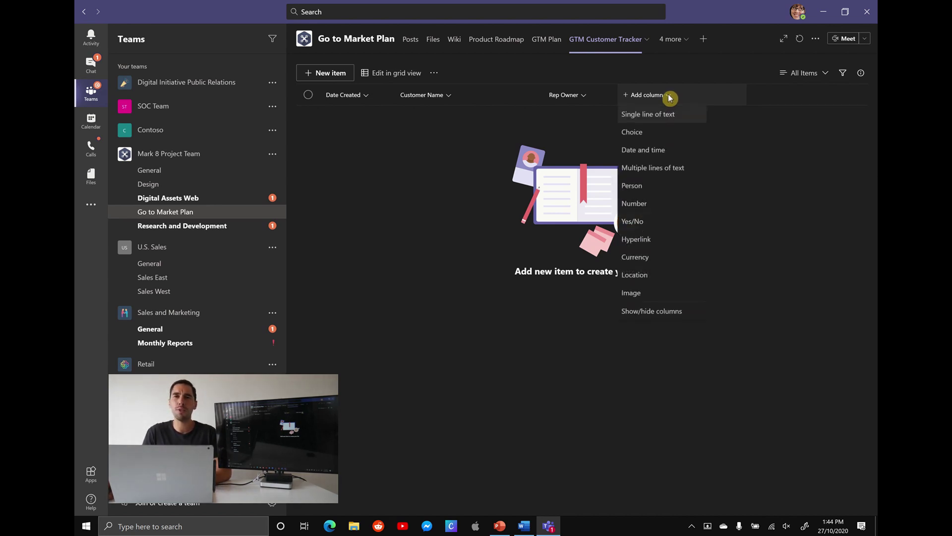
{"action": "left_click", "coordinate": [668, 171]}
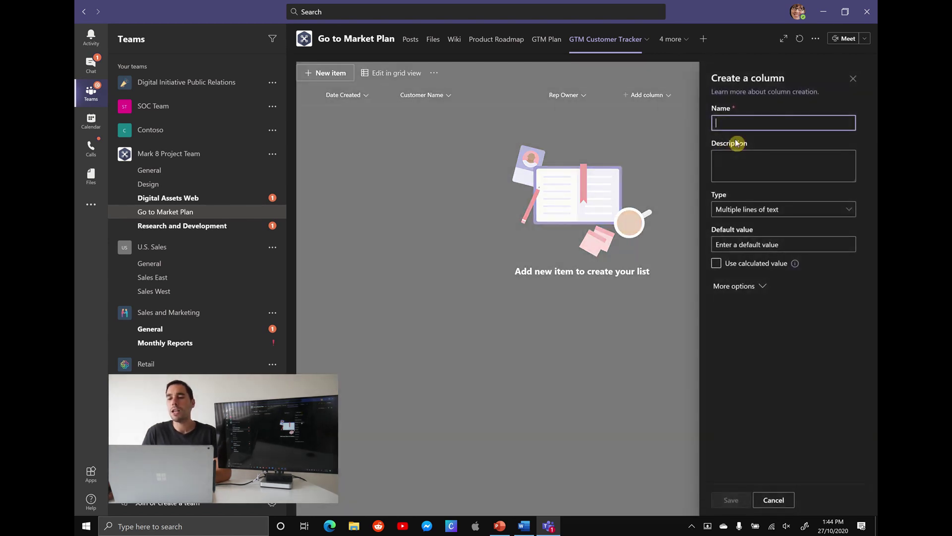
{"action": "type", "text": "Updates & Next Steps"}
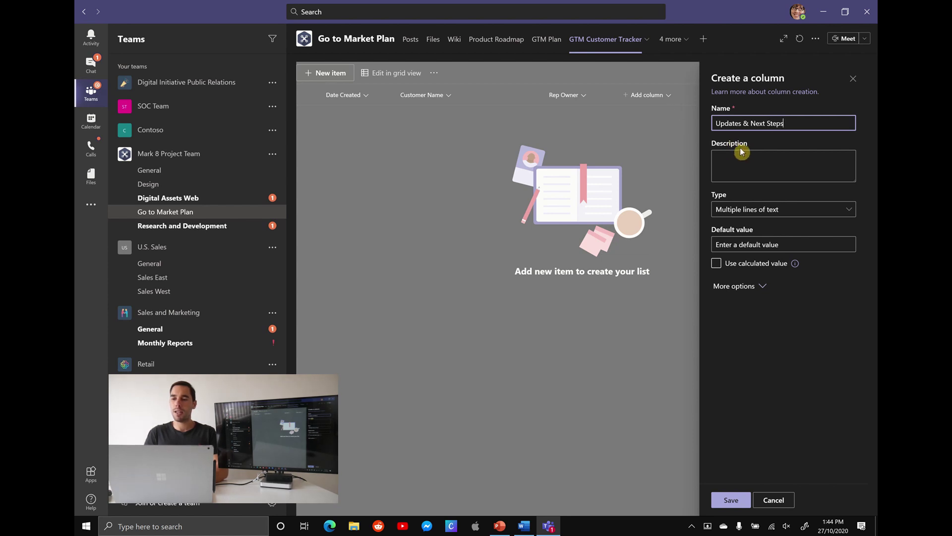
{"action": "left_click", "coordinate": [748, 162]}
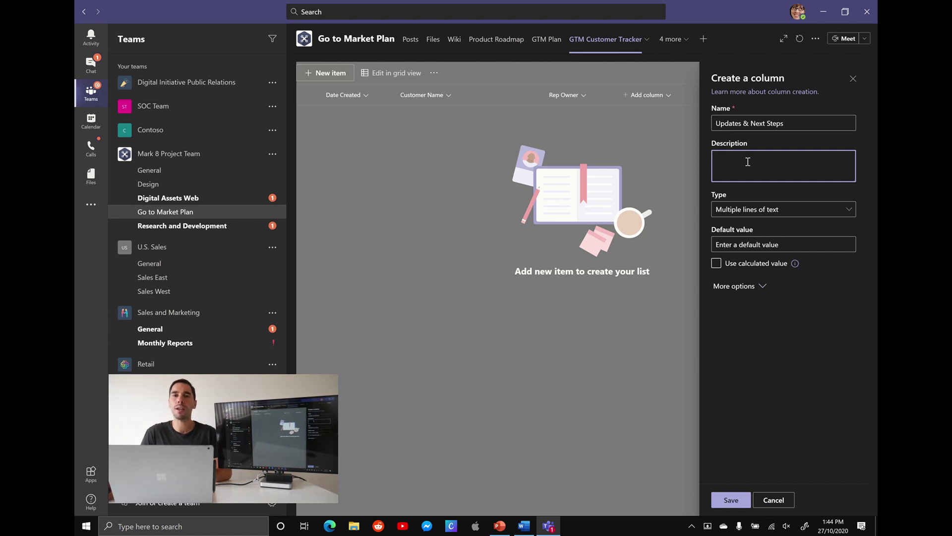
{"action": "left_click", "coordinate": [730, 211]}
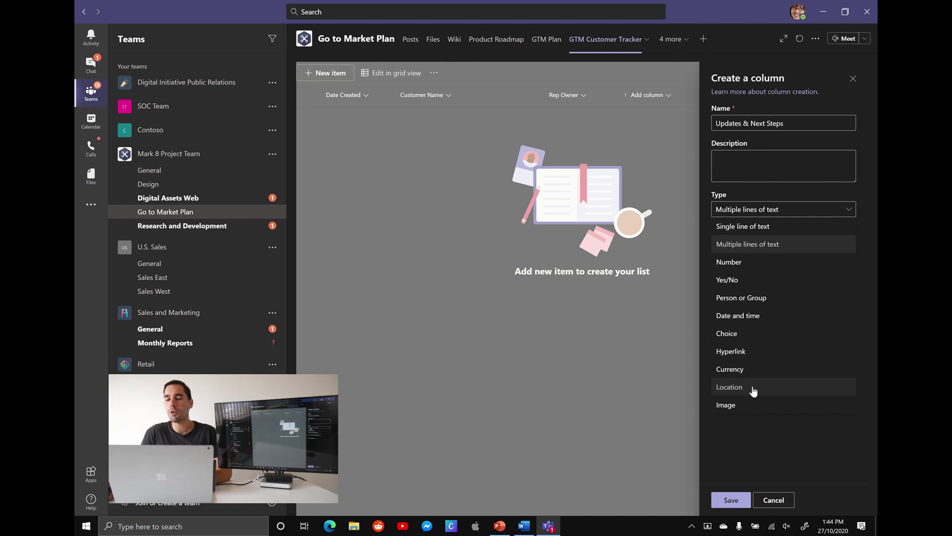
{"action": "left_click", "coordinate": [748, 246]}
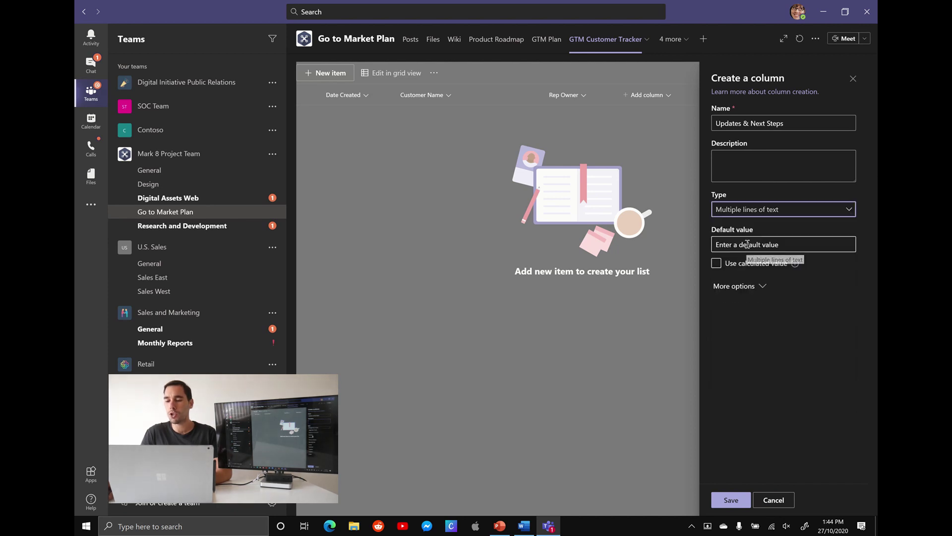
{"action": "left_click", "coordinate": [786, 245]}
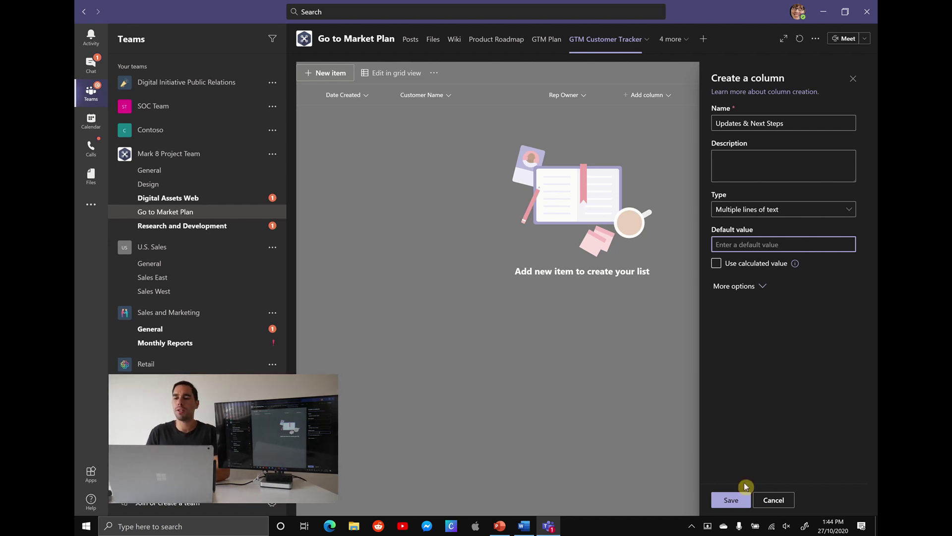
{"action": "left_click", "coordinate": [732, 500]}
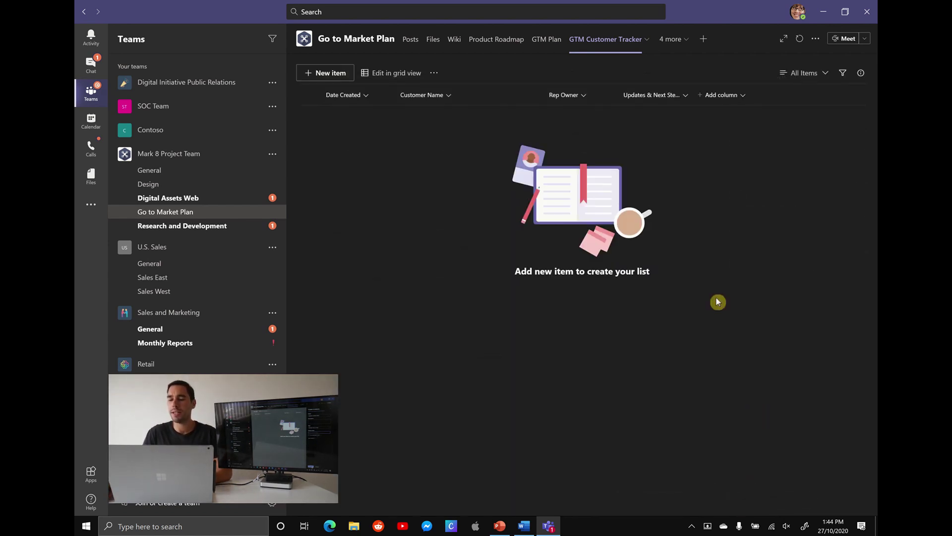
Start a choice column named Account Status with choices Active, Developing and Inactive.
{"action": "left_click", "coordinate": [744, 98]}
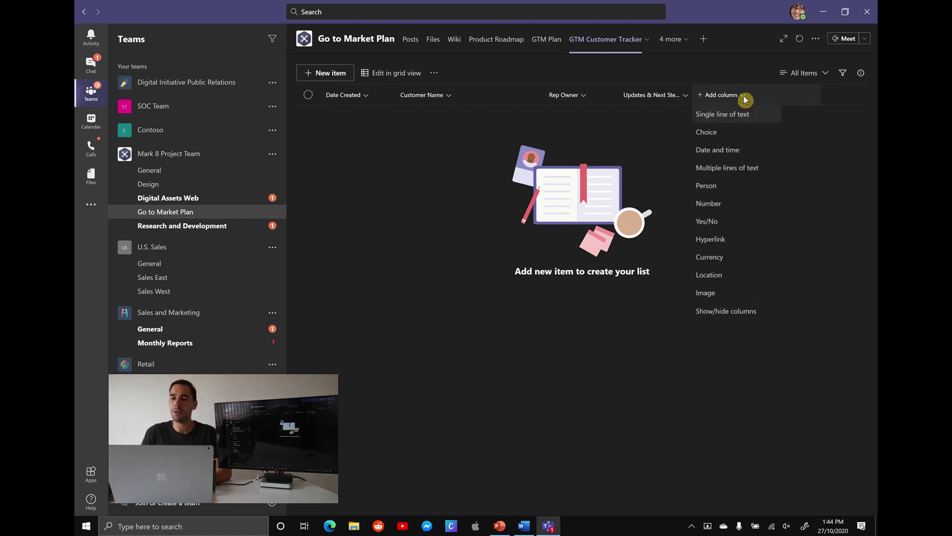
{"action": "left_click", "coordinate": [736, 131]}
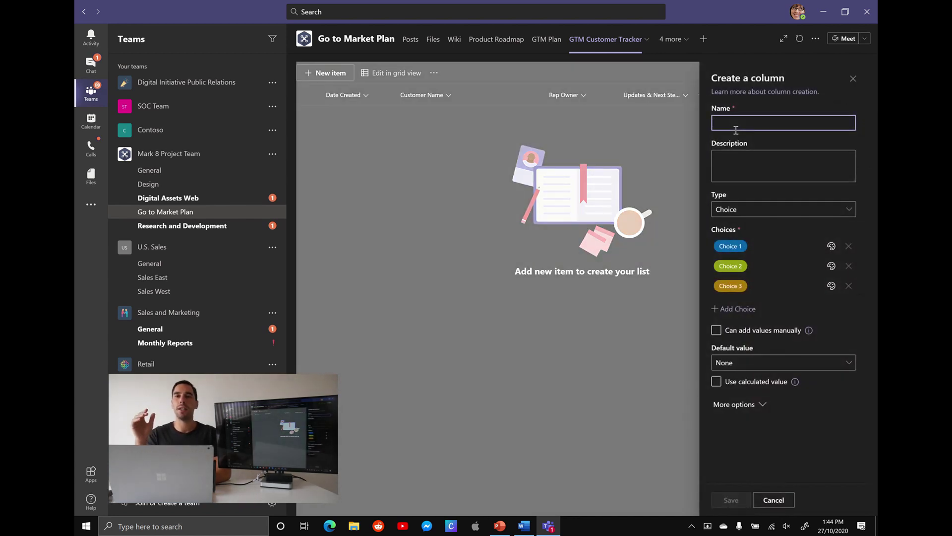
{"action": "type", "text": "Account Status"}
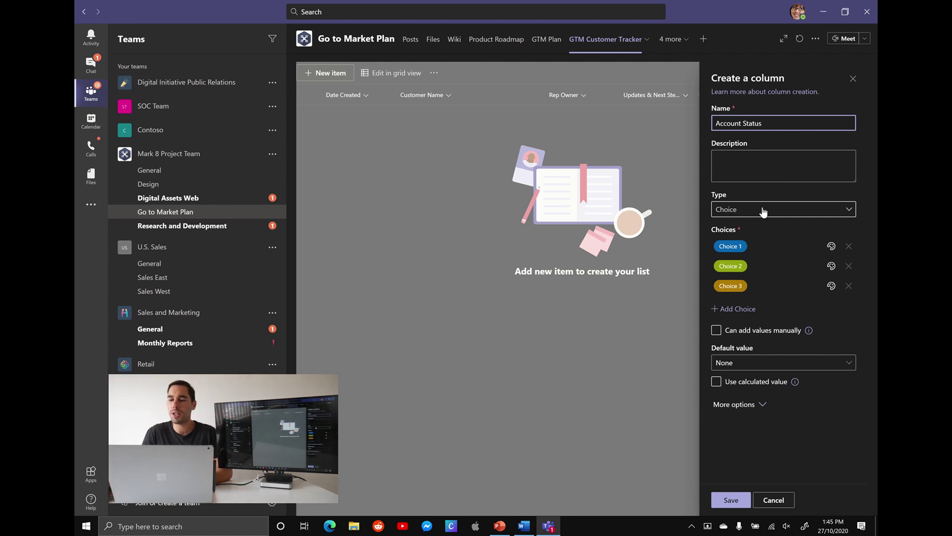
{"action": "left_click", "coordinate": [751, 246]}
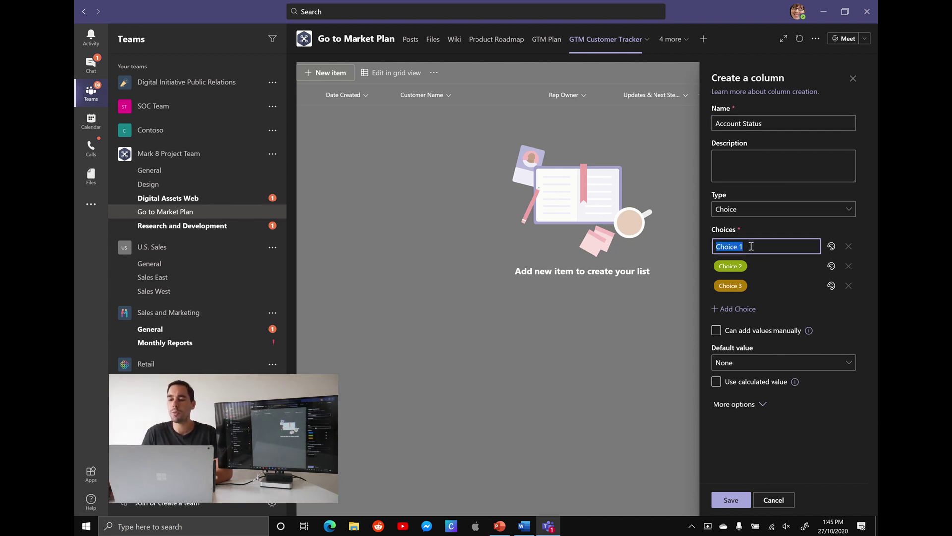
{"action": "type", "text": "Active"}
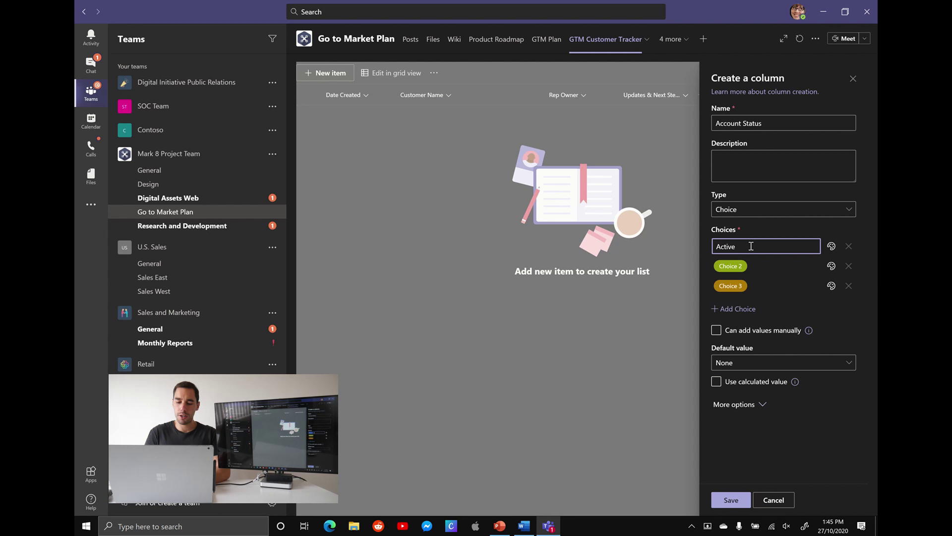
{"action": "left_click", "coordinate": [761, 268]}
{"action": "type", "text": "Developing"}
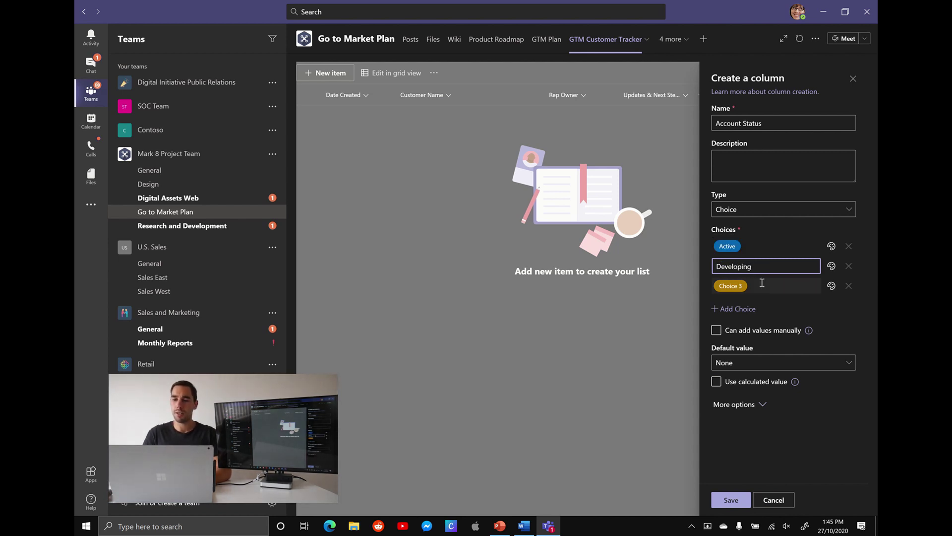
{"action": "left_click", "coordinate": [762, 284]}
{"action": "type", "text": "Inactive"}
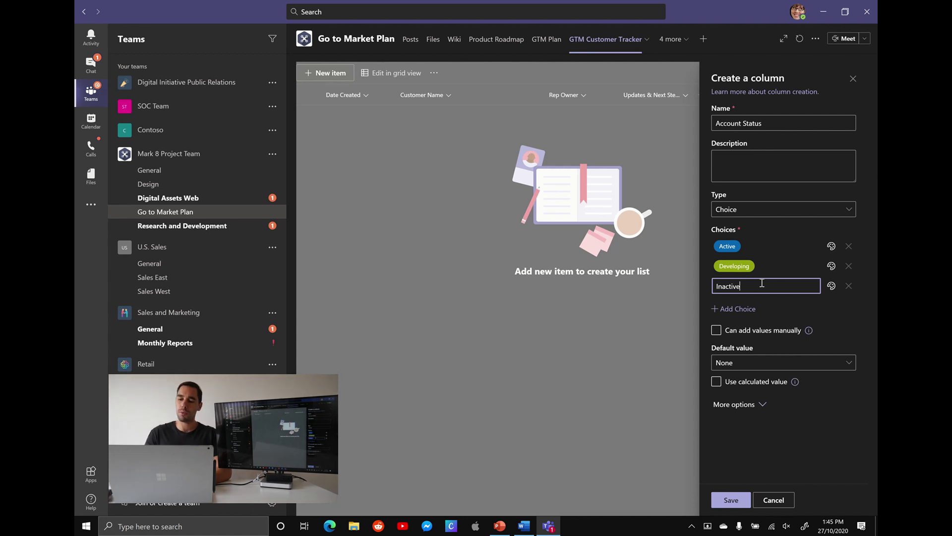
{"action": "left_click", "coordinate": [772, 232]}
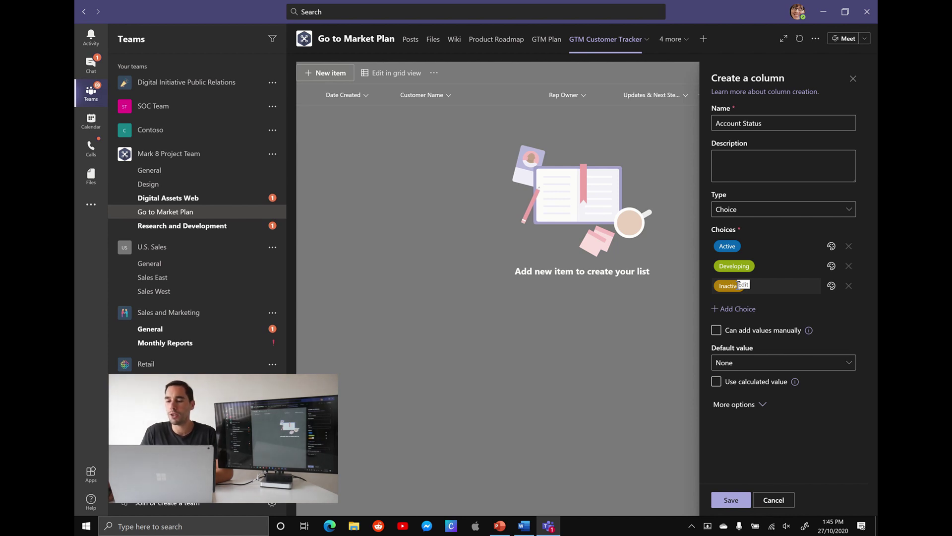
Colour the choices: Active light green, Developing gold, Inactive red.
{"action": "left_click", "coordinate": [832, 247]}
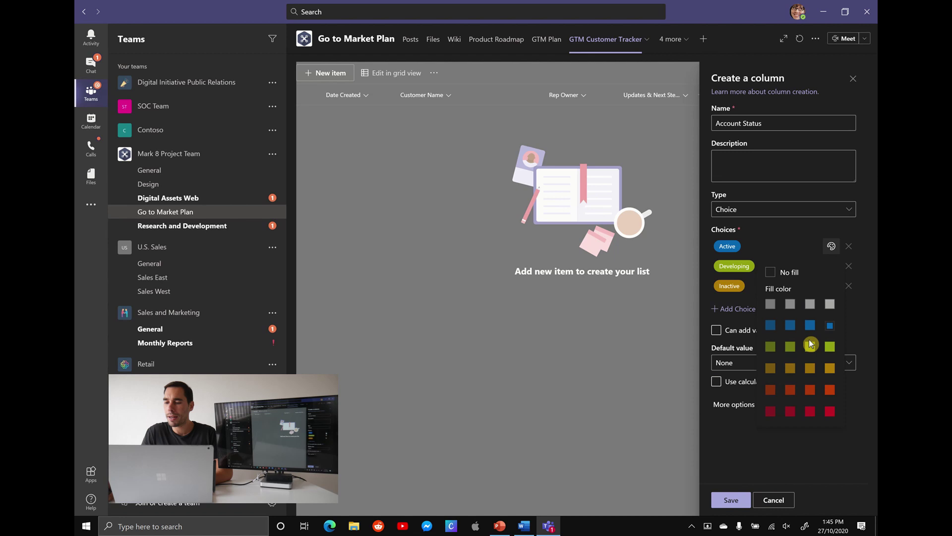
{"action": "left_click", "coordinate": [828, 347]}
{"action": "left_click", "coordinate": [832, 266]}
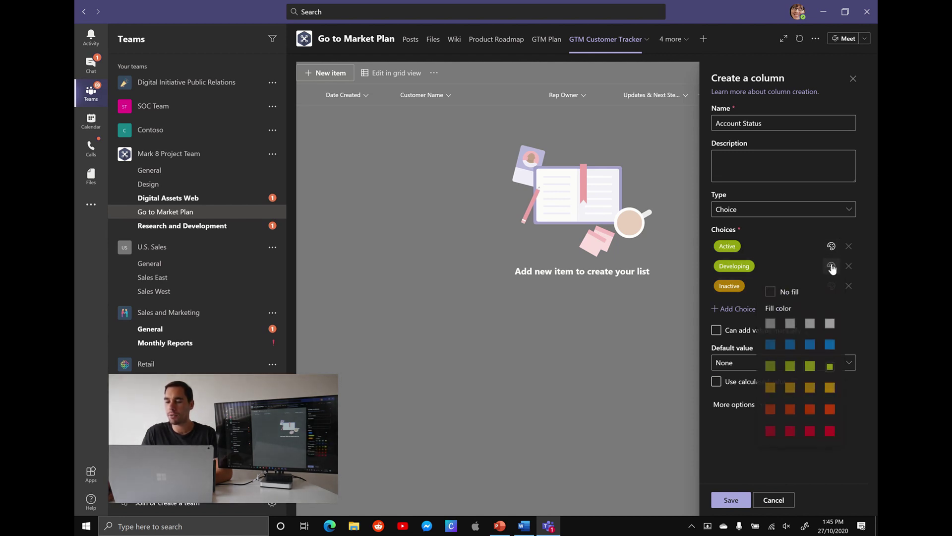
{"action": "left_click", "coordinate": [828, 386]}
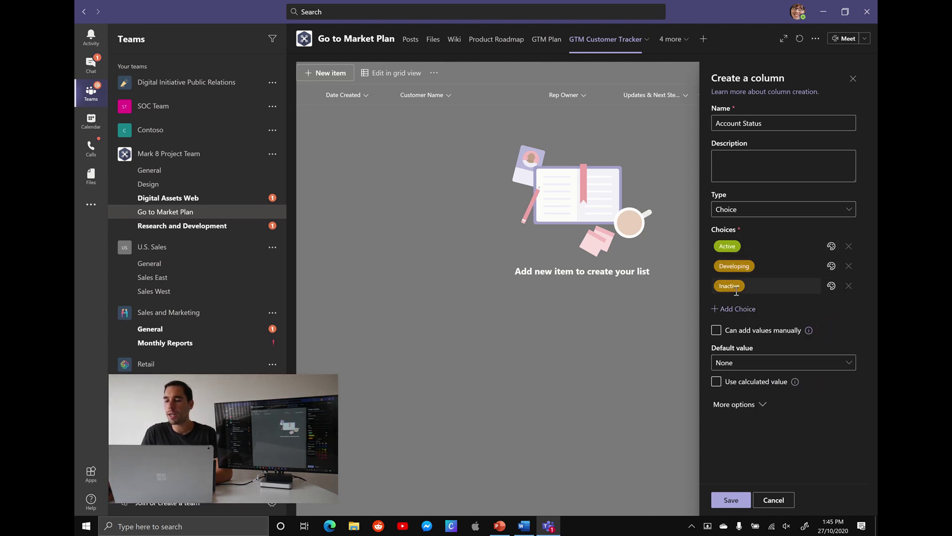
{"action": "left_click", "coordinate": [832, 287]}
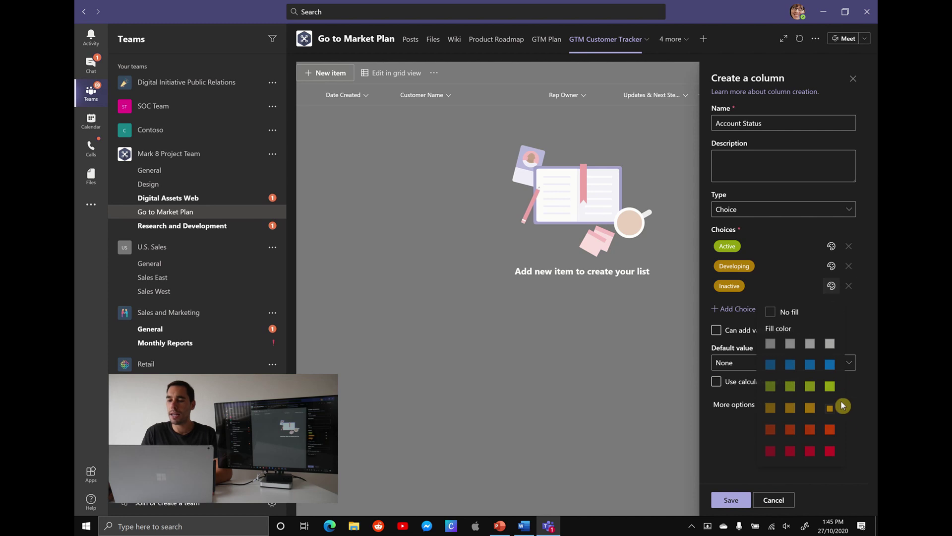
{"action": "left_click", "coordinate": [830, 451]}
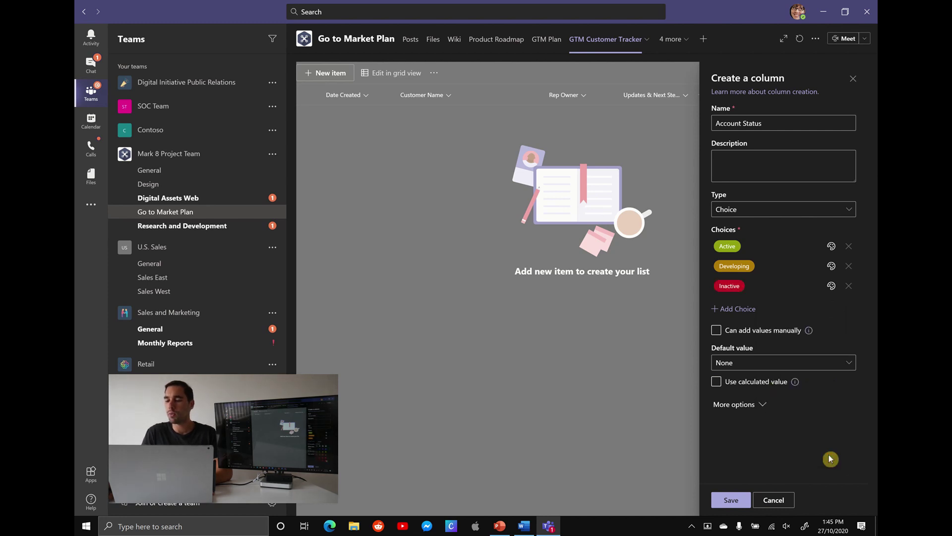
Add a blue Select Me choice and make it the default value.
{"action": "left_click", "coordinate": [745, 363]}
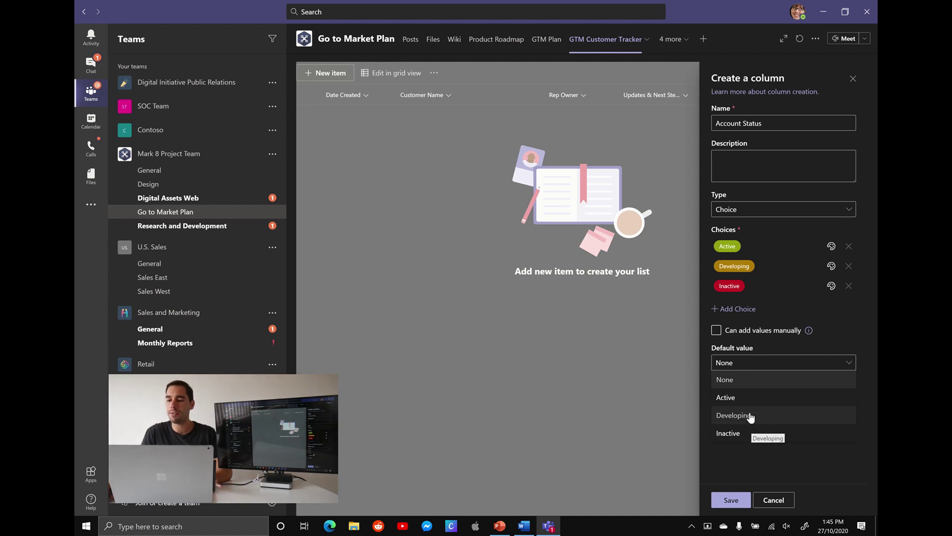
{"action": "left_click", "coordinate": [737, 309]}
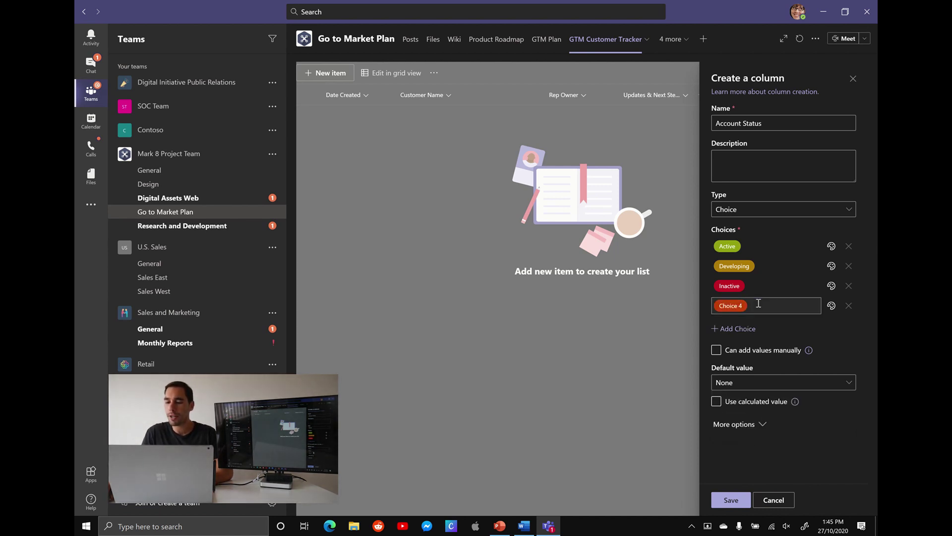
{"action": "type", "text": "S"}
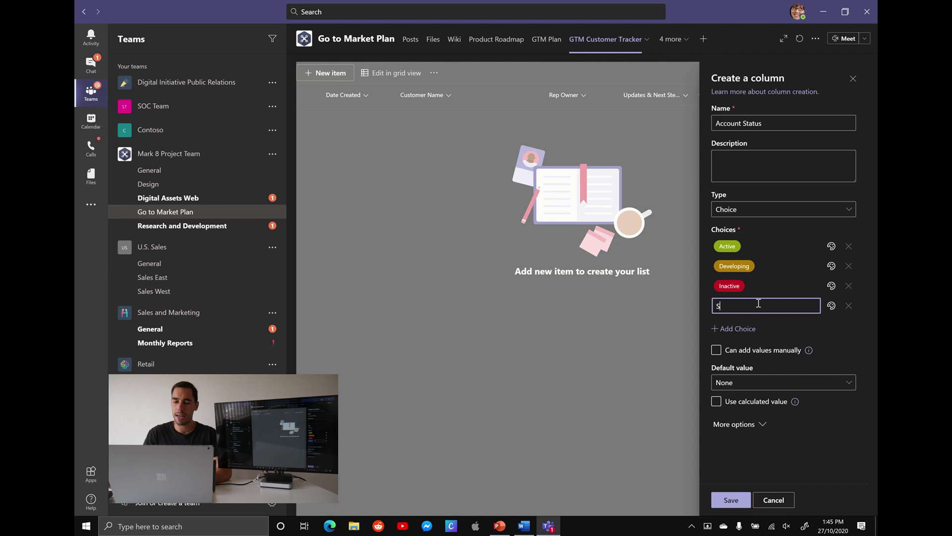
{"action": "type", "text": "elect Me"}
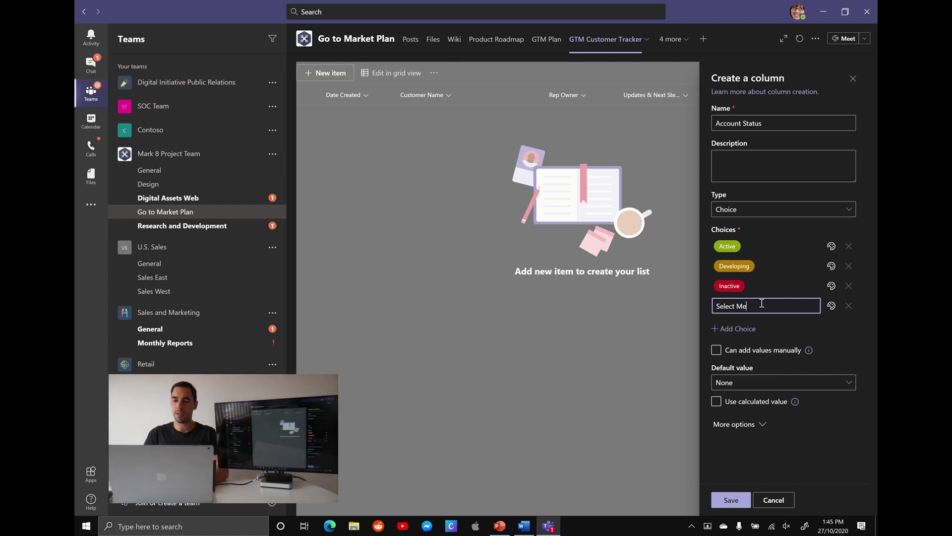
{"action": "left_click", "coordinate": [832, 306]}
{"action": "left_click", "coordinate": [828, 386]}
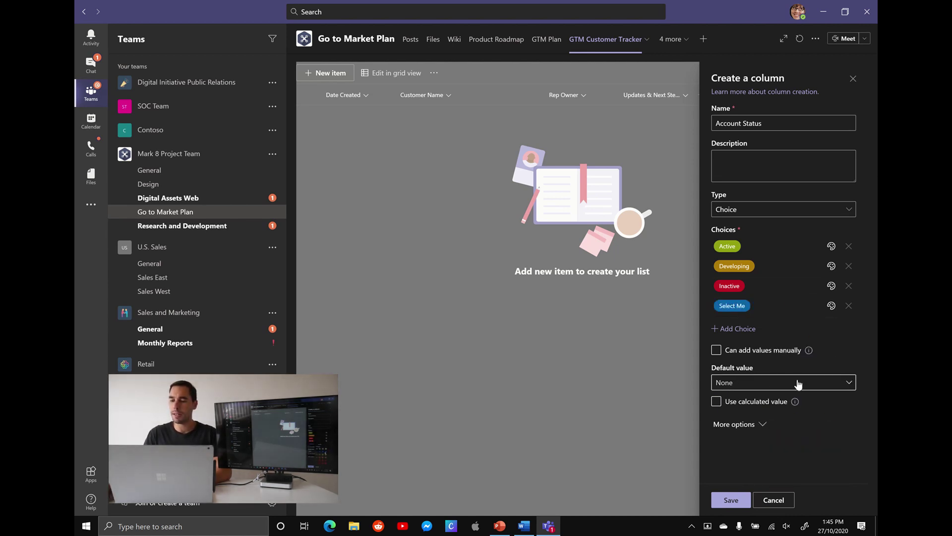
{"action": "left_click", "coordinate": [799, 383]}
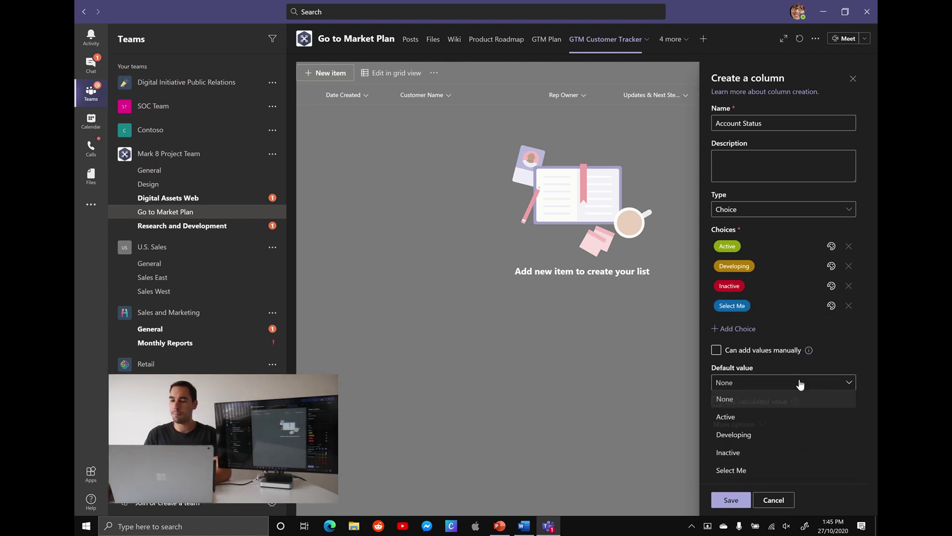
{"action": "left_click", "coordinate": [763, 470]}
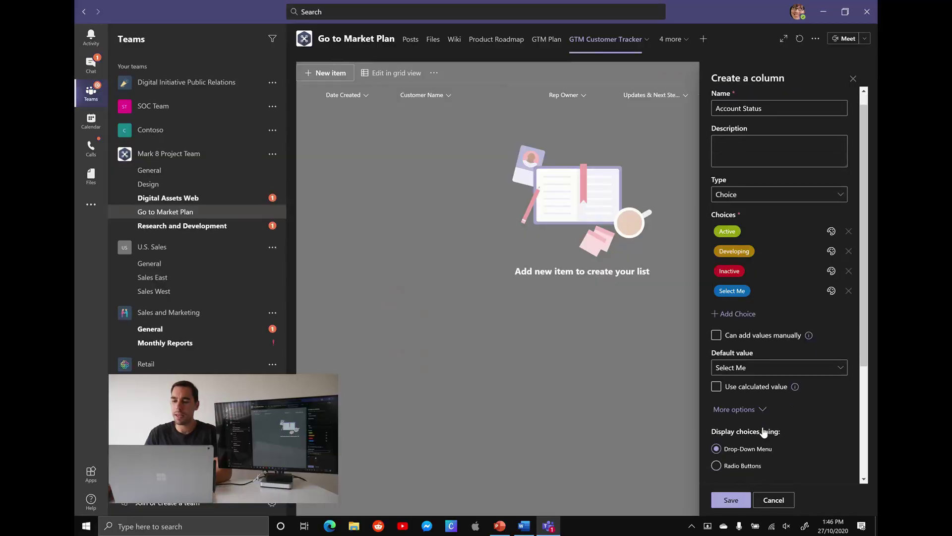
Keep Select Me as the default and make the Account Status column require information.
{"action": "scroll", "coordinate": [764, 427], "scroll_direction": "down", "scroll_amount": 2}
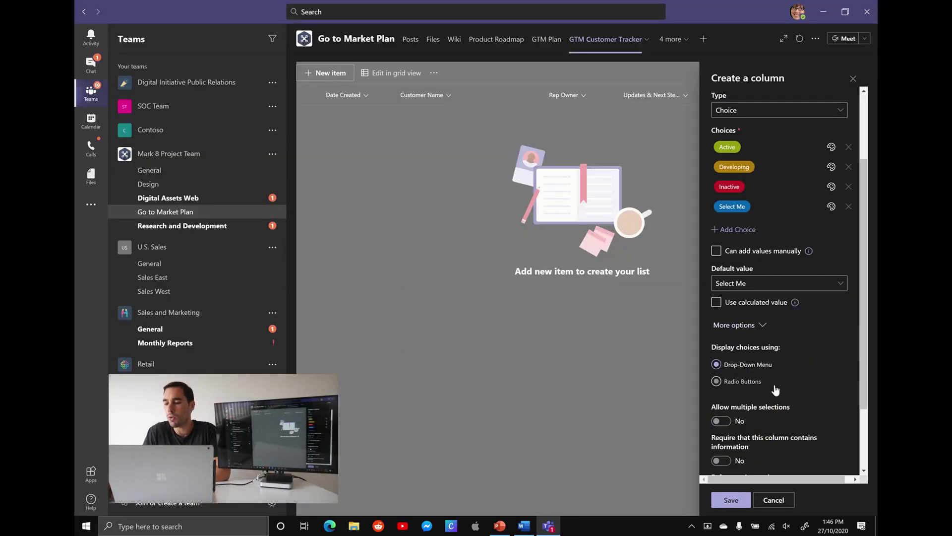
{"action": "scroll", "coordinate": [862, 376], "scroll_direction": "down", "scroll_amount": 2}
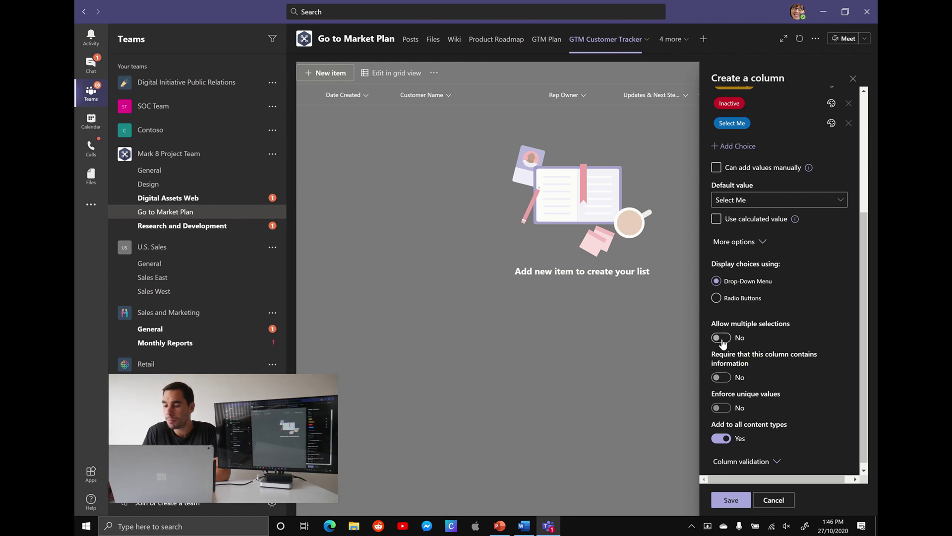
{"action": "left_click", "coordinate": [715, 339]}
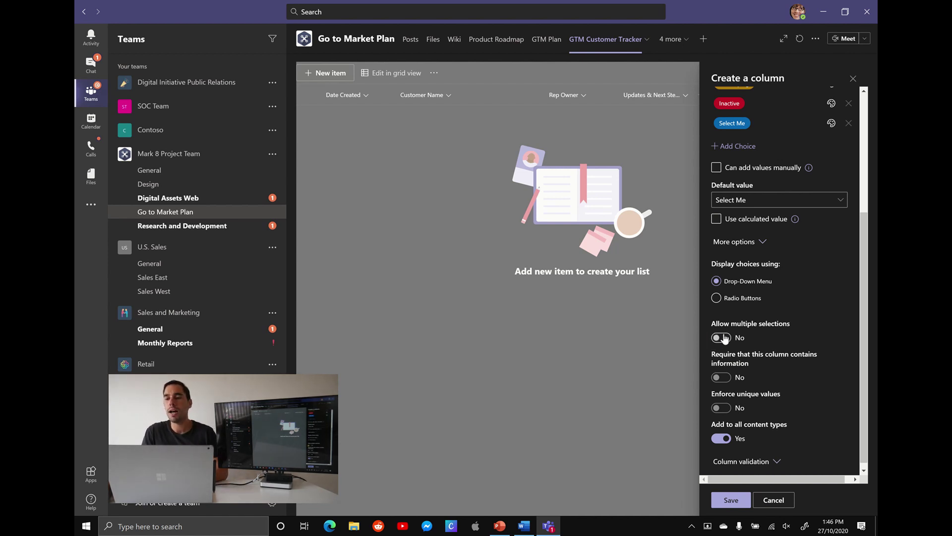
{"action": "left_click", "coordinate": [741, 359]}
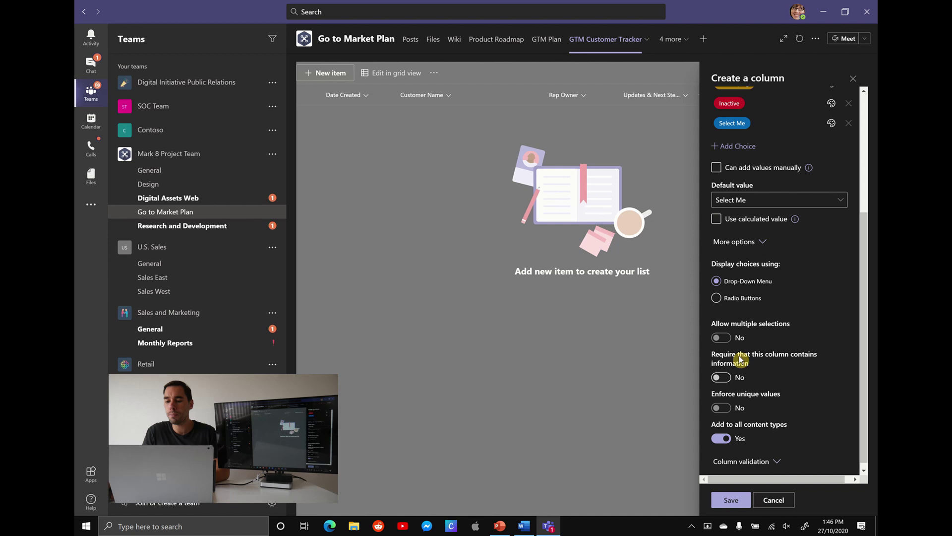
{"action": "left_click", "coordinate": [727, 378]}
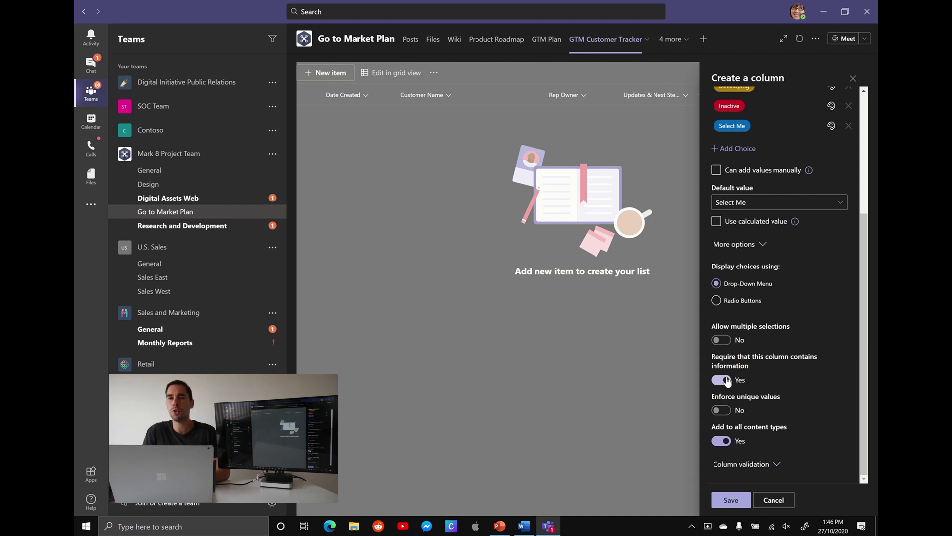
{"action": "left_click", "coordinate": [769, 376]}
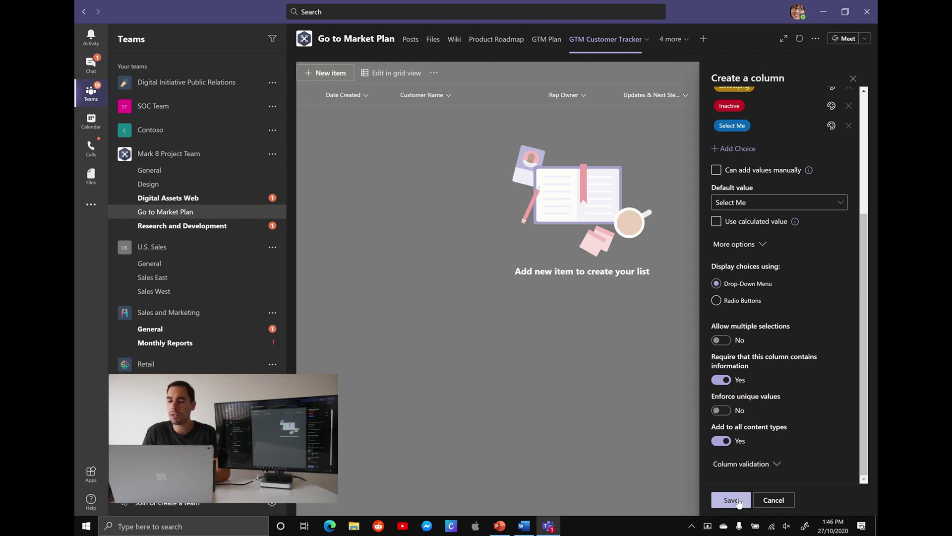
Save the new Account Status column to the GTM Customer Tracker list.
{"action": "left_click", "coordinate": [731, 500]}
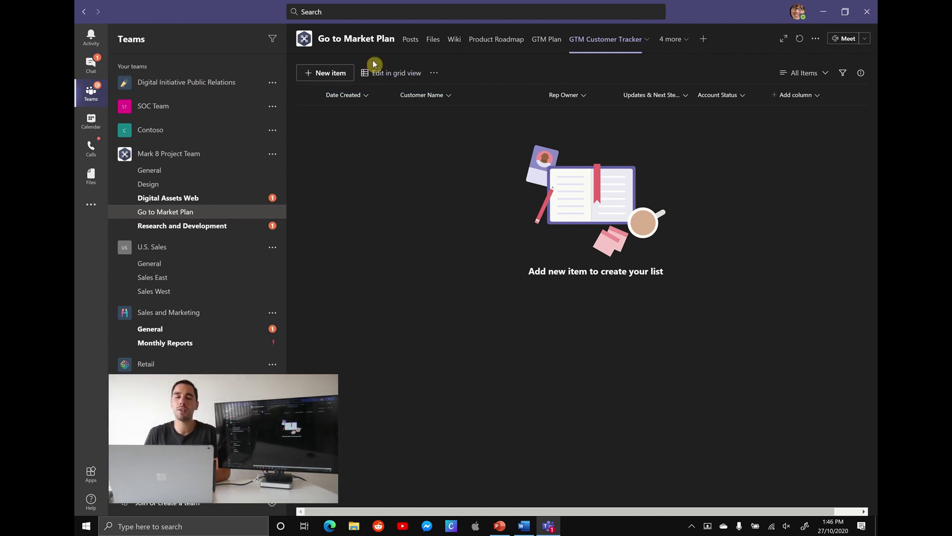
Add a new item with the customer's name, a suggested colleague as Rep Owner, and note 'Subscribe to the channel'.
{"action": "left_click", "coordinate": [333, 77]}
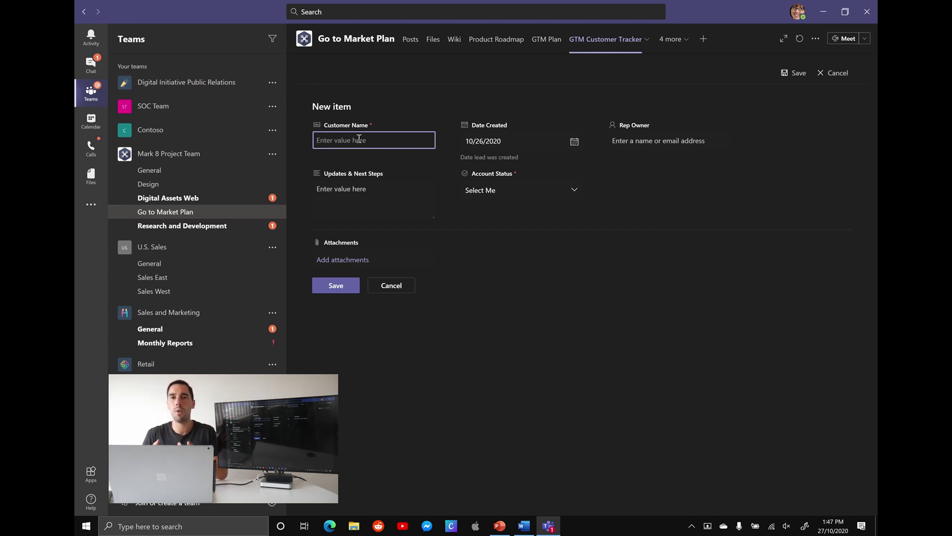
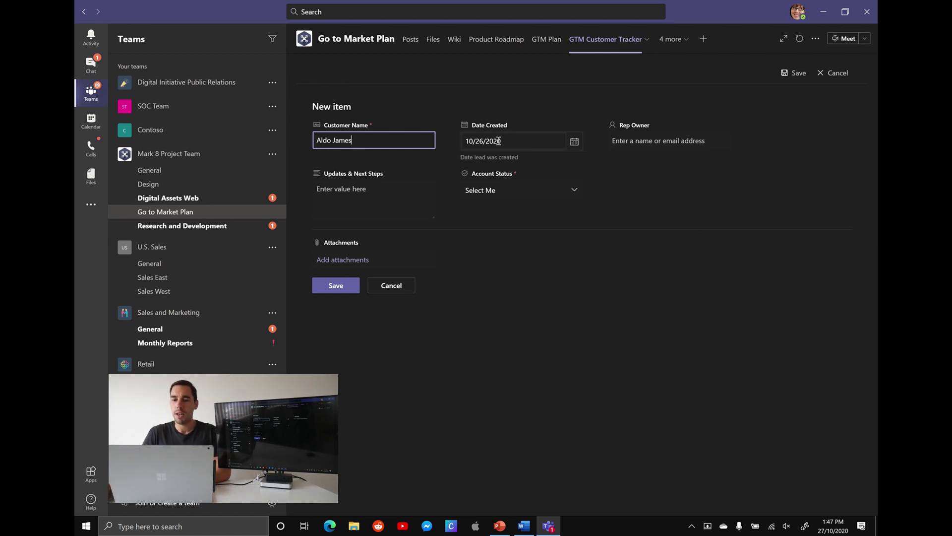
{"action": "left_click", "coordinate": [642, 142]}
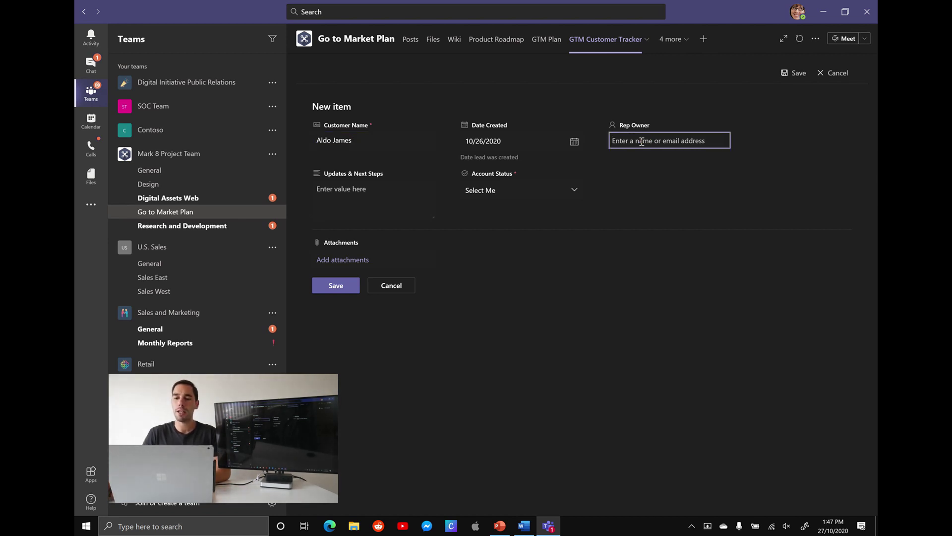
{"action": "type", "text": "alex"}
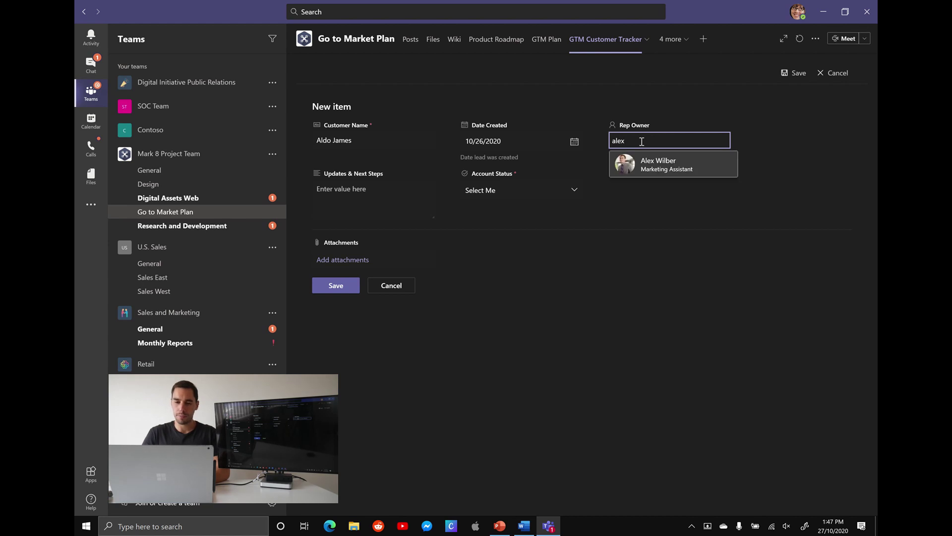
{"action": "left_click", "coordinate": [673, 171]}
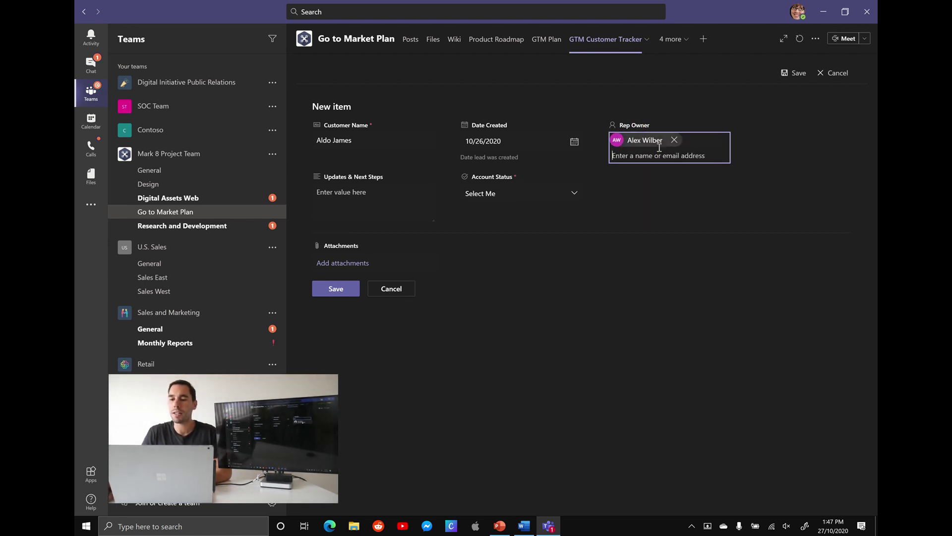
{"action": "left_click", "coordinate": [365, 198]}
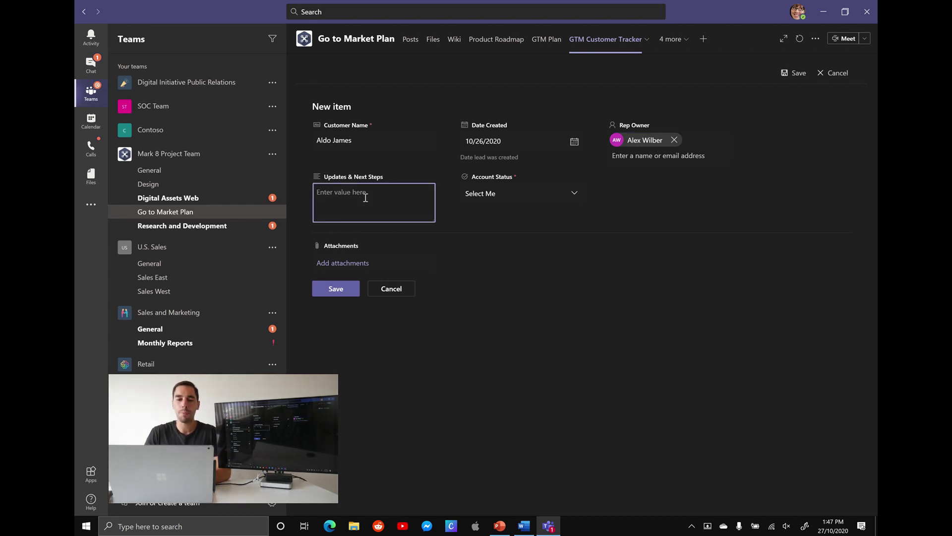
{"action": "type", "text": "Subscribe to the channel"}
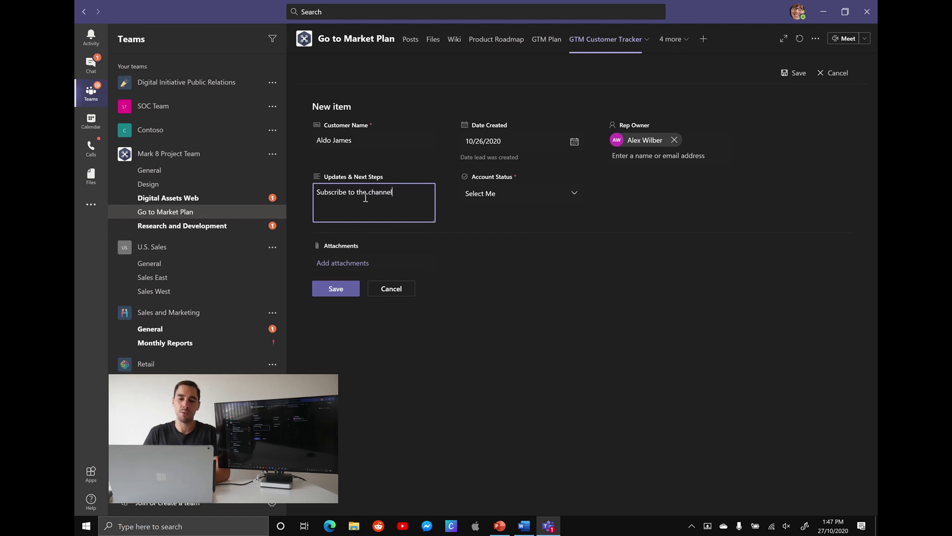
{"action": "key", "text": "ctrl+s"}
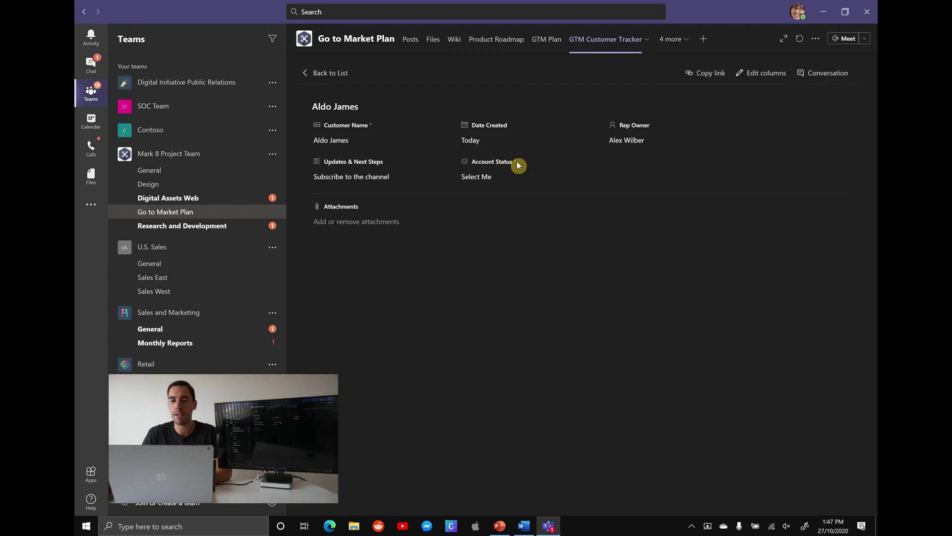
Set the first customer's Account Status to Active and attach Custom Teams Backgrounds.png.
{"action": "left_click", "coordinate": [530, 181]}
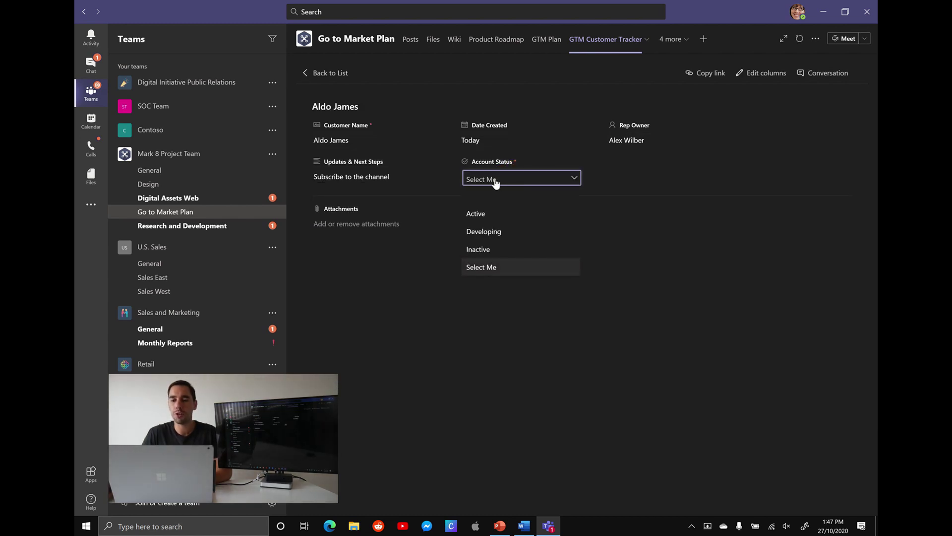
{"action": "left_click", "coordinate": [490, 216]}
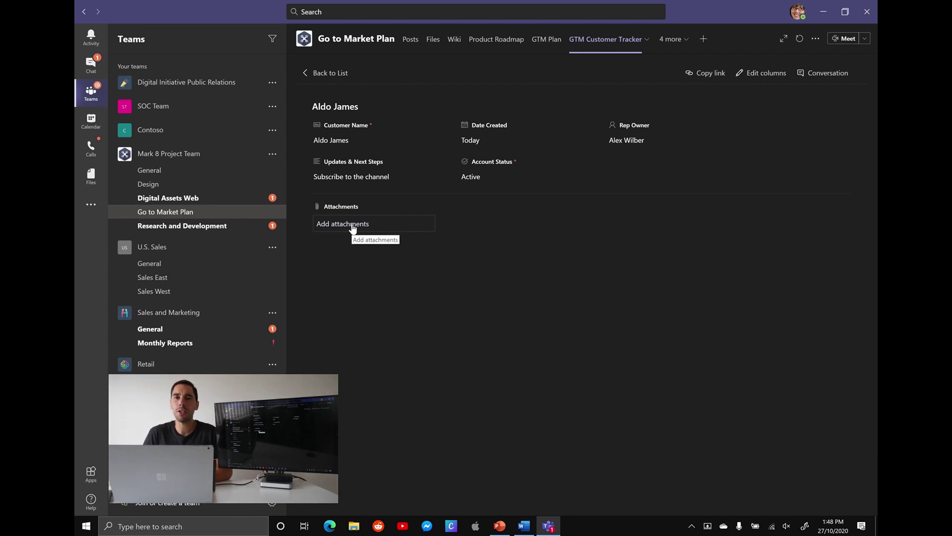
{"action": "left_click", "coordinate": [353, 226]}
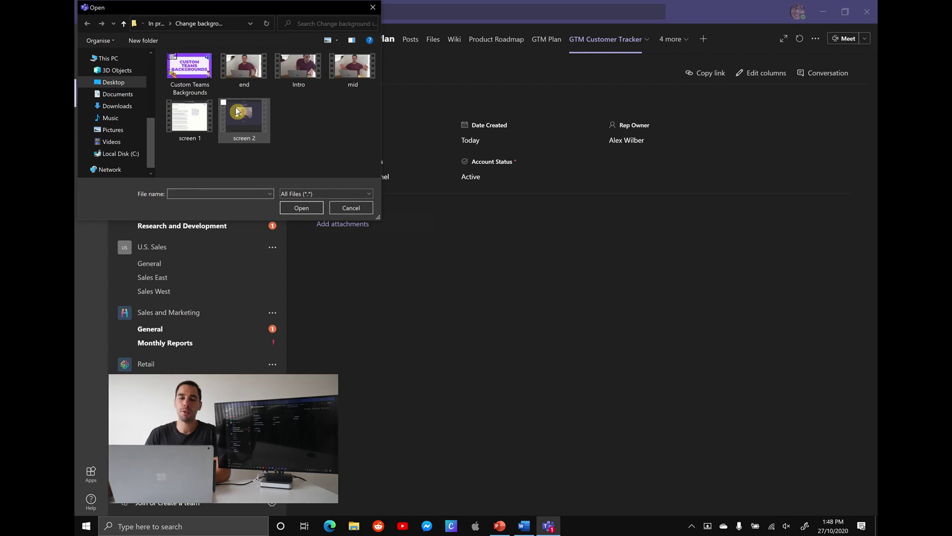
{"action": "left_click", "coordinate": [201, 71]}
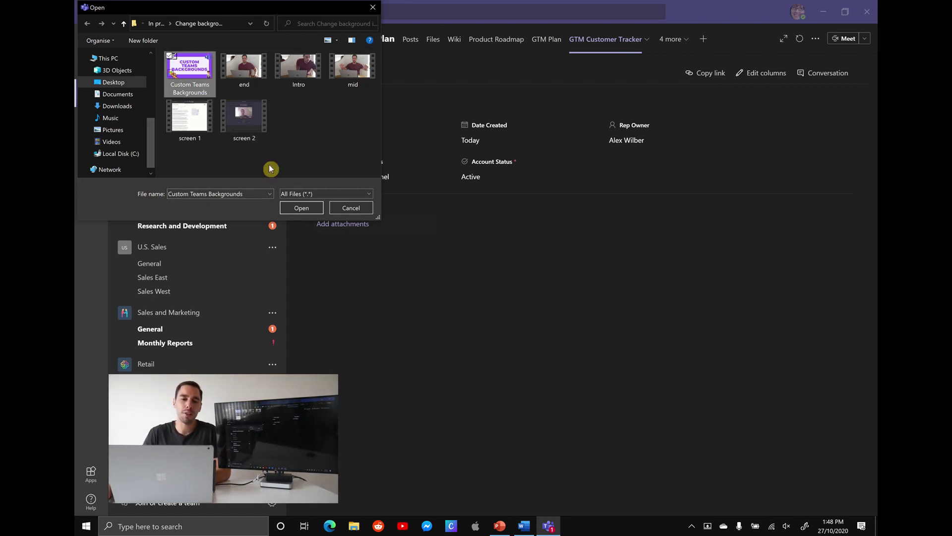
{"action": "left_click", "coordinate": [300, 208]}
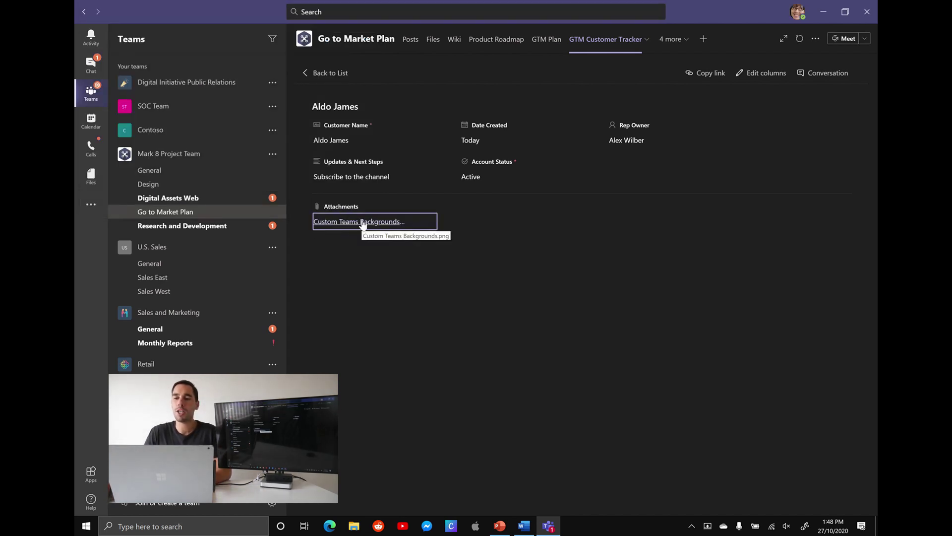
{"action": "left_click", "coordinate": [442, 176]}
Return to the customer list and clear the row selection.
{"action": "left_click", "coordinate": [341, 73]}
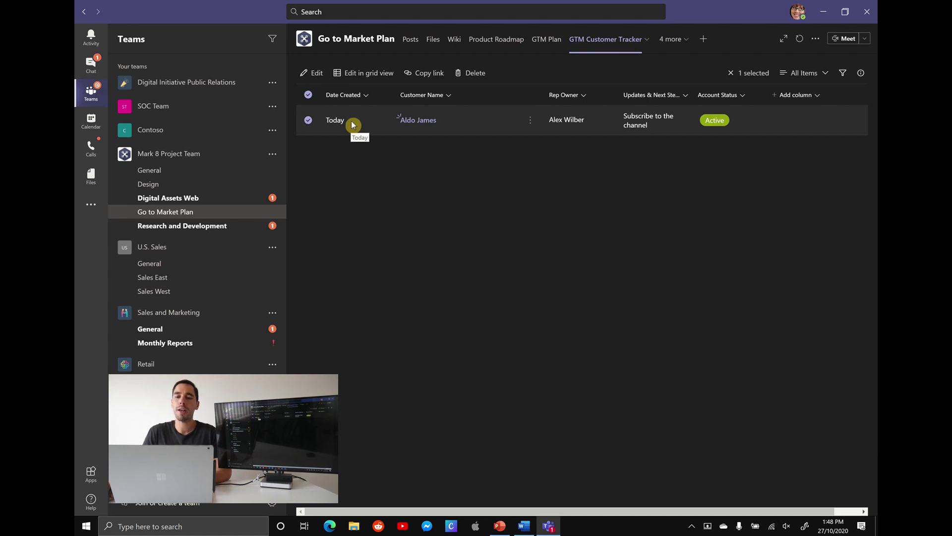
{"action": "left_click", "coordinate": [310, 96]}
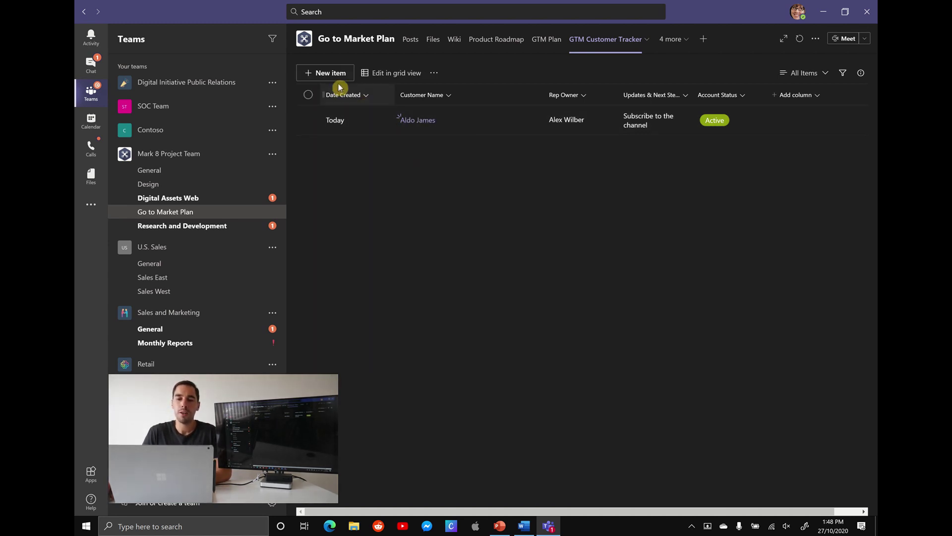
In grid editing, add a new row dated 10/22/2020 and enter its customer name.
{"action": "left_click", "coordinate": [396, 73]}
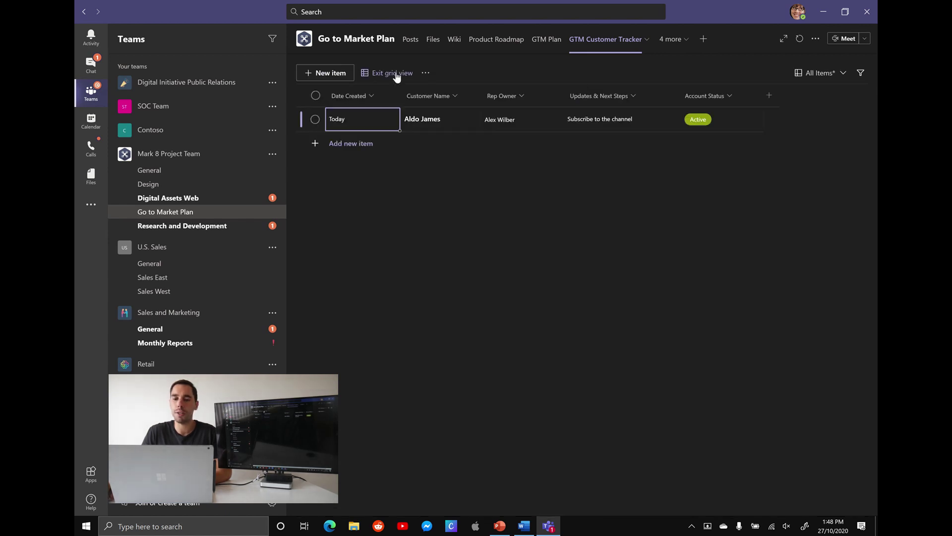
{"action": "left_click", "coordinate": [376, 120]}
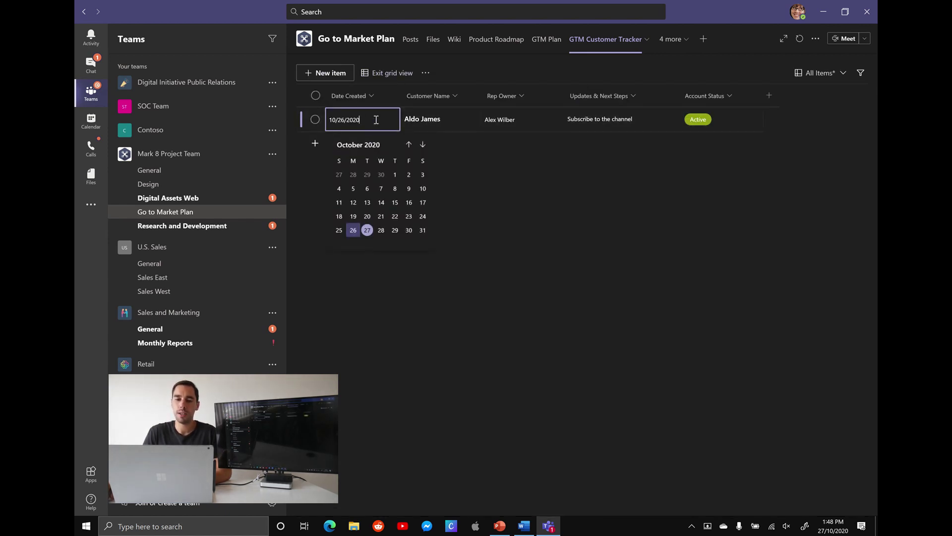
{"action": "left_click", "coordinate": [449, 118]}
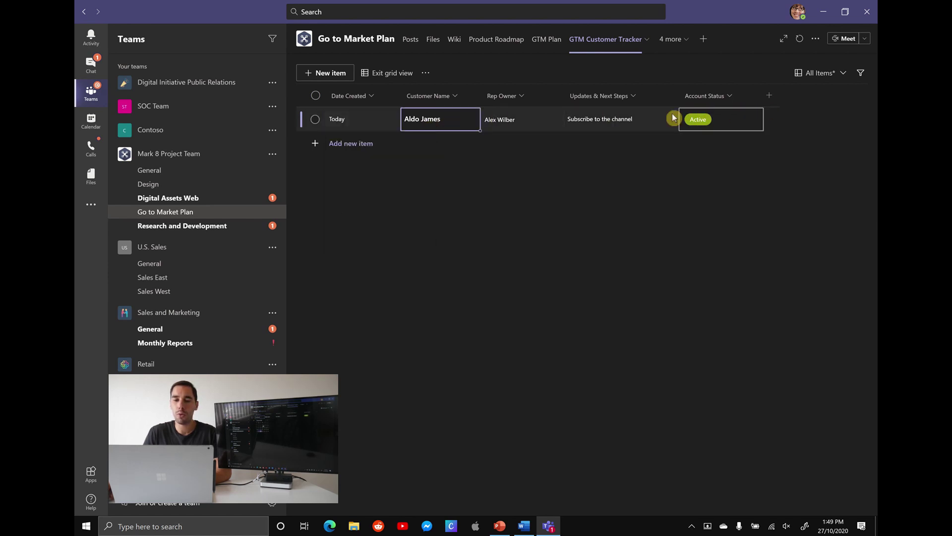
{"action": "left_click", "coordinate": [364, 145]}
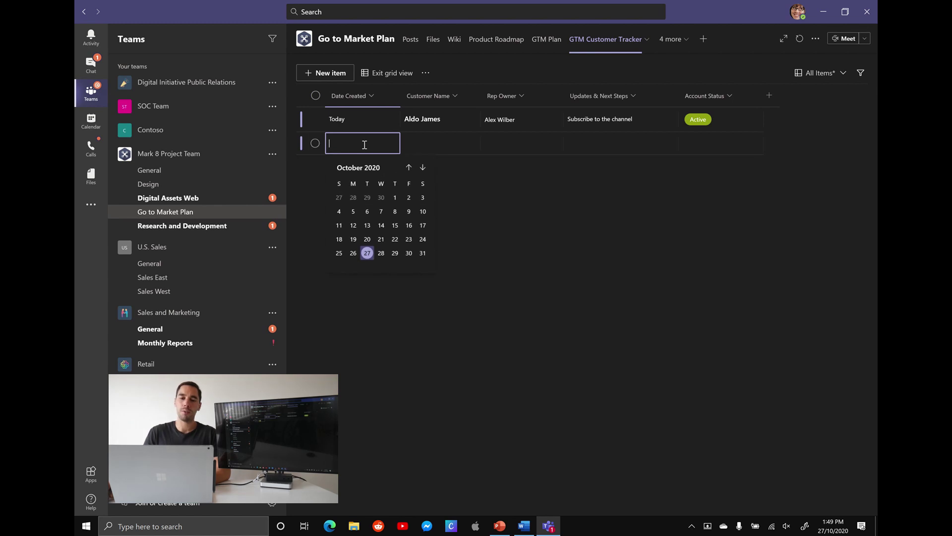
{"action": "left_click", "coordinate": [395, 240]}
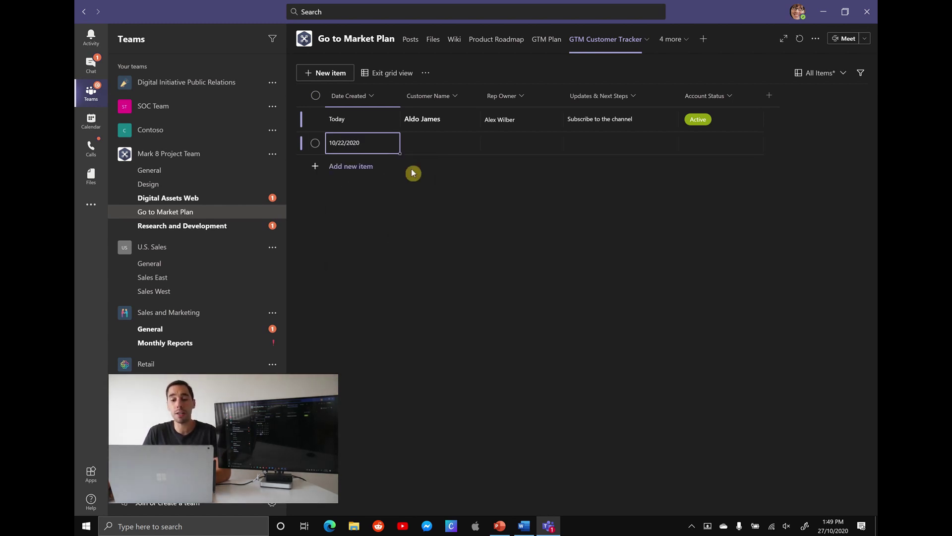
{"action": "left_click", "coordinate": [427, 142]}
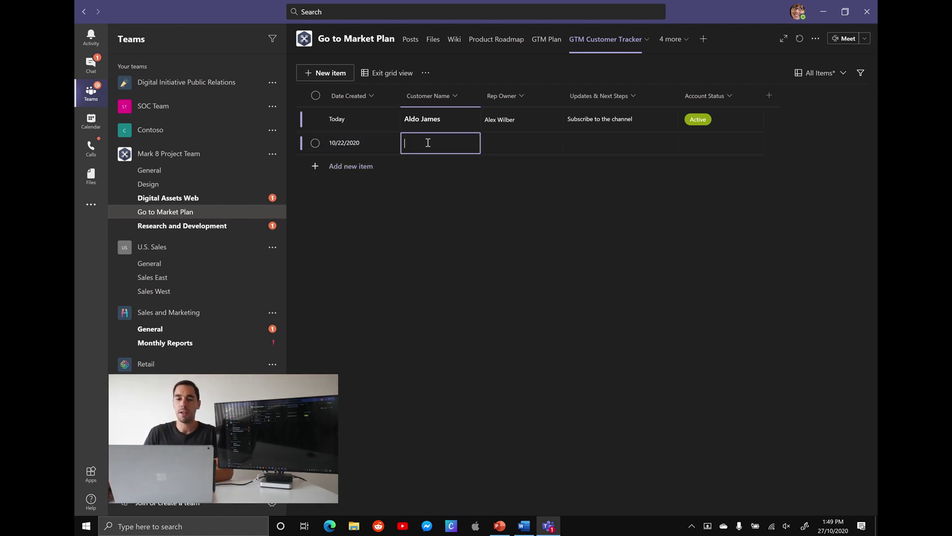
{"action": "type", "text": "Ashley"}
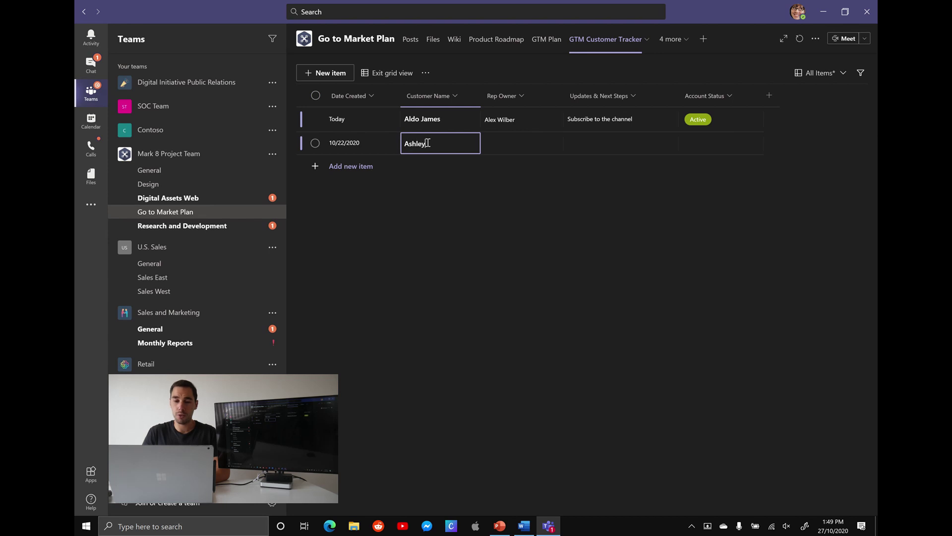
Give the new row a suggested Rep Owner, note 'Hit that like button', and status Active.
{"action": "left_click", "coordinate": [514, 143]}
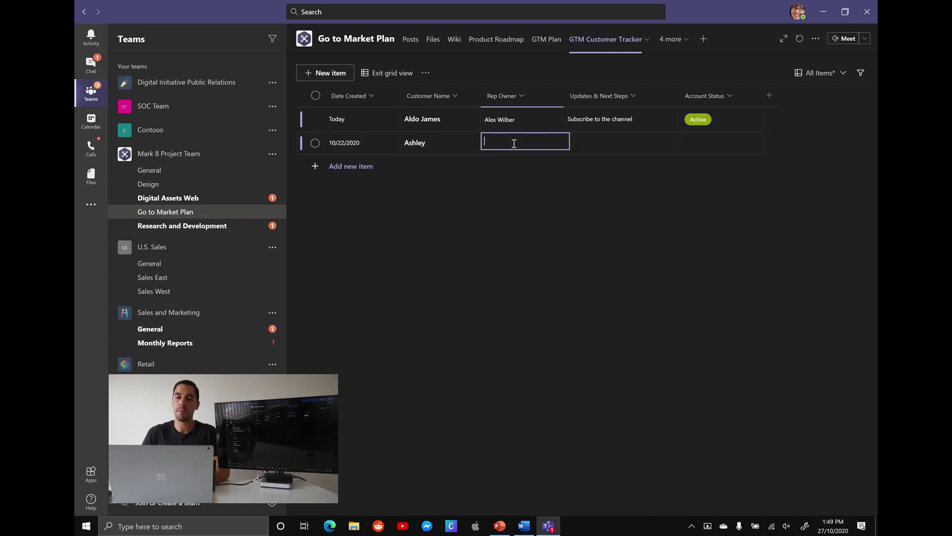
{"action": "type", "text": "debr"}
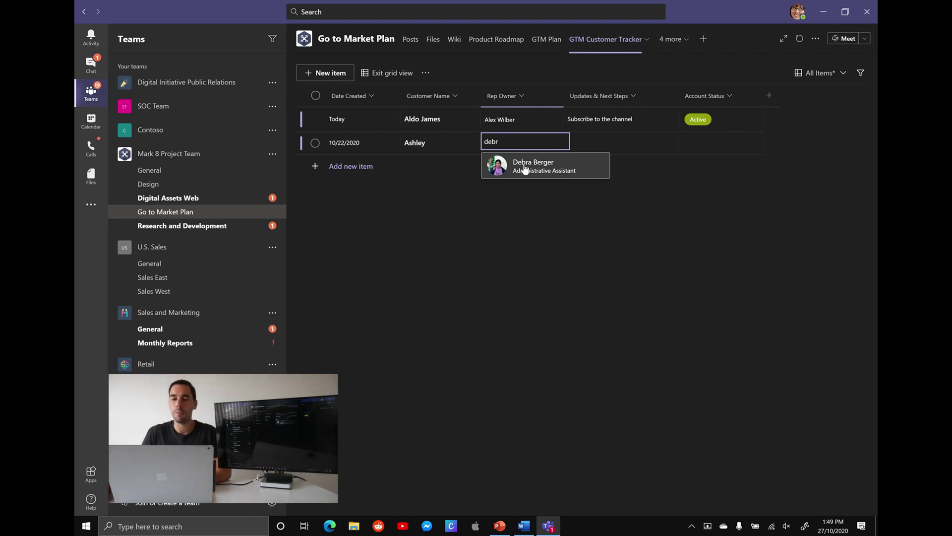
{"action": "left_click", "coordinate": [525, 169]}
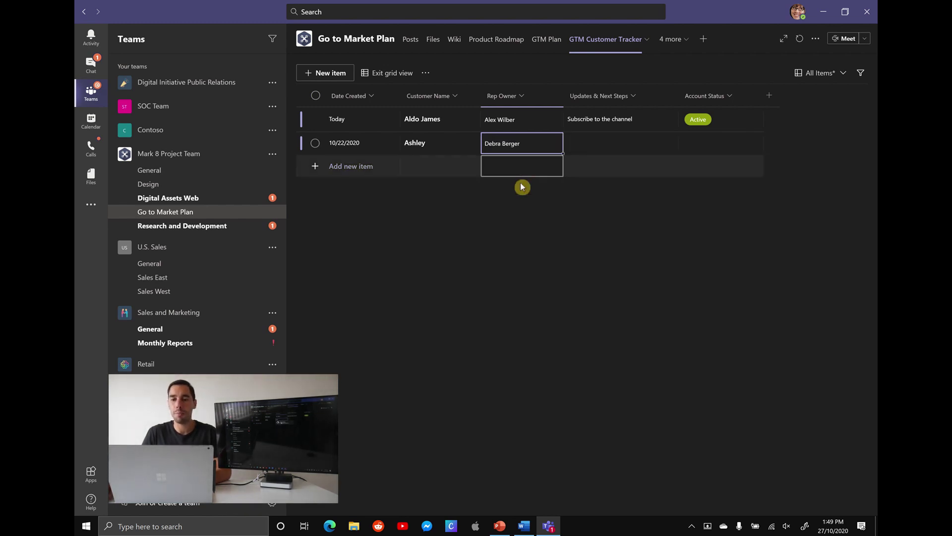
{"action": "left_click", "coordinate": [612, 140]}
{"action": "left_click", "coordinate": [616, 146]}
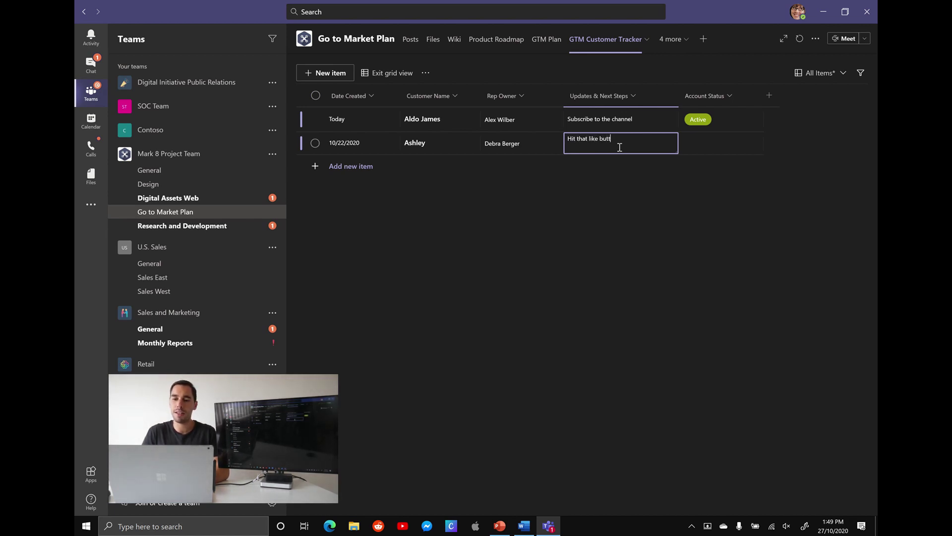
{"action": "left_click", "coordinate": [713, 147]}
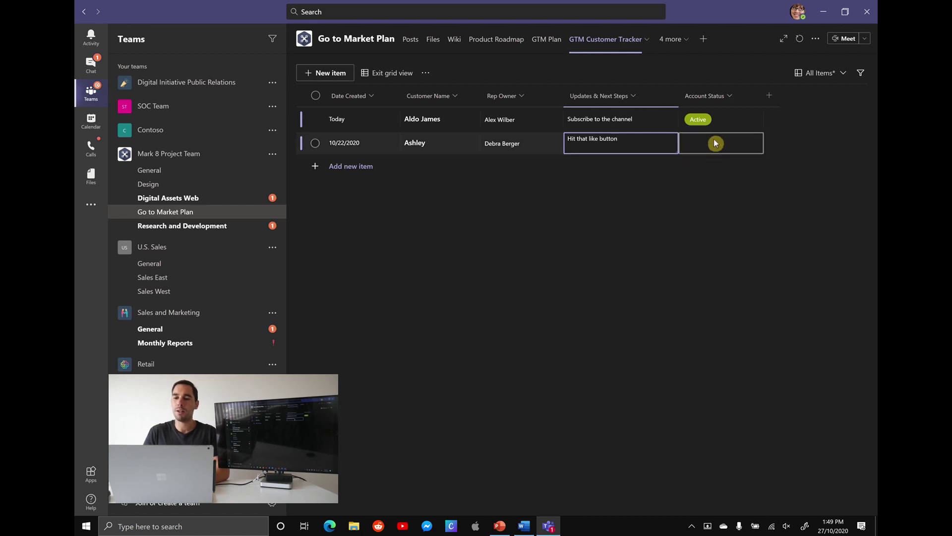
{"action": "left_click", "coordinate": [751, 143]}
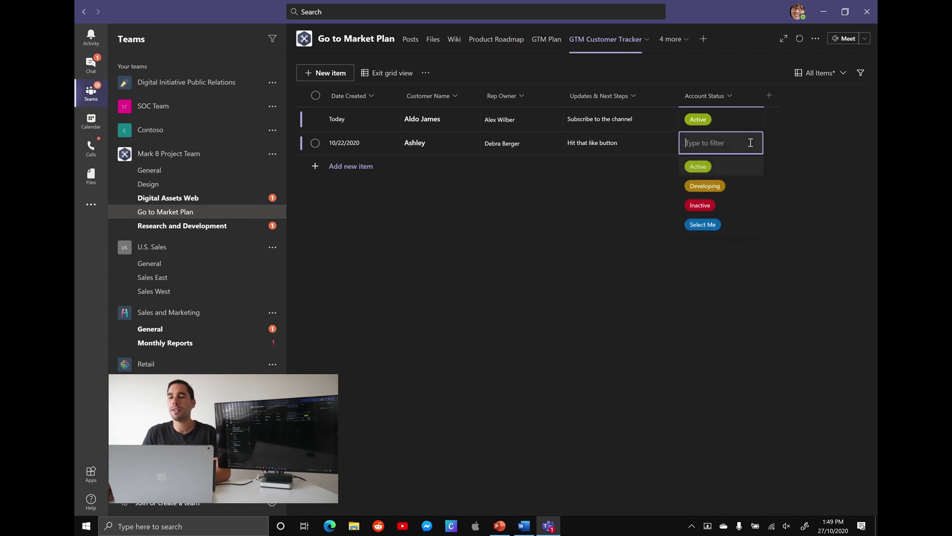
{"action": "left_click", "coordinate": [699, 166]}
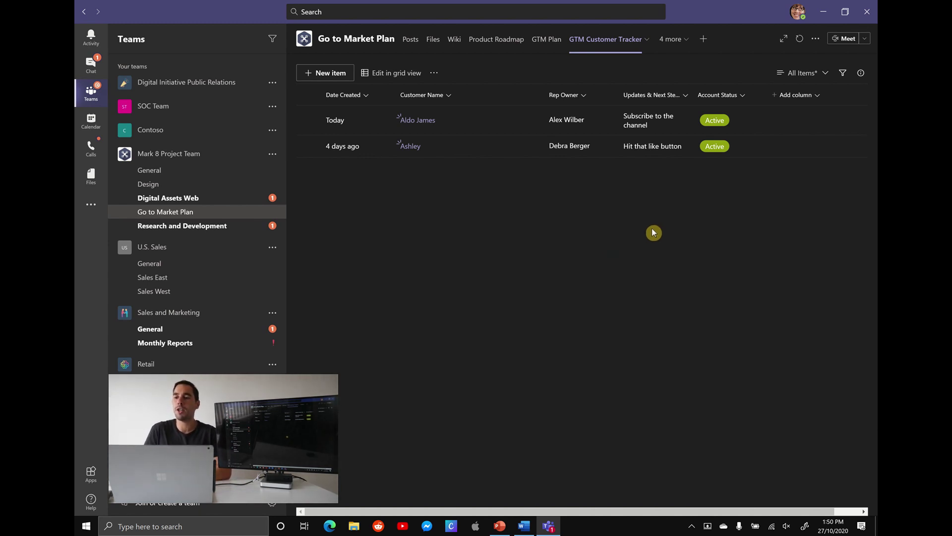
Filter the tracker to both Rep Owners, with the Date Created range reset to since 2020.
{"action": "left_click", "coordinate": [844, 74]}
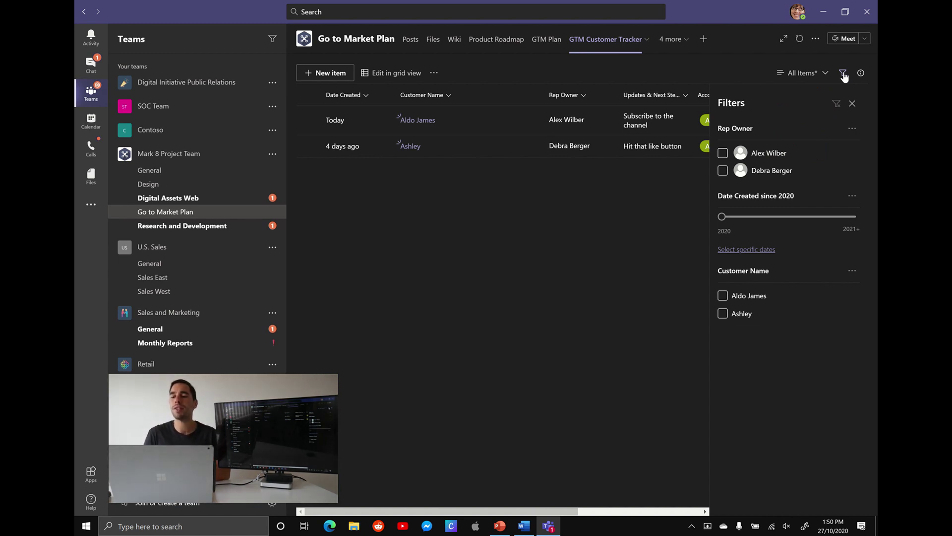
{"action": "left_click", "coordinate": [723, 154]}
{"action": "left_click_drag", "start_coordinate": [722, 217], "coordinate": [821, 217]}
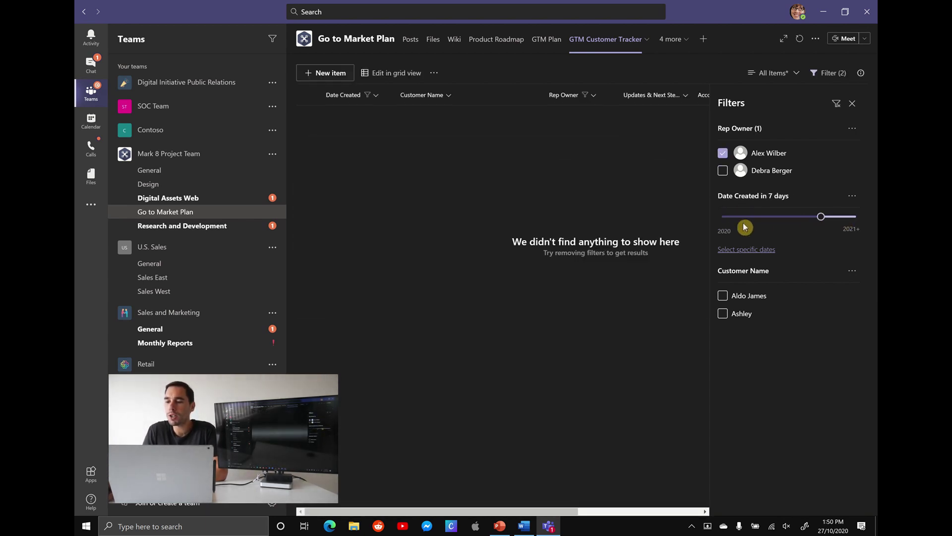
{"action": "left_click_drag", "start_coordinate": [744, 227], "coordinate": [711, 227]}
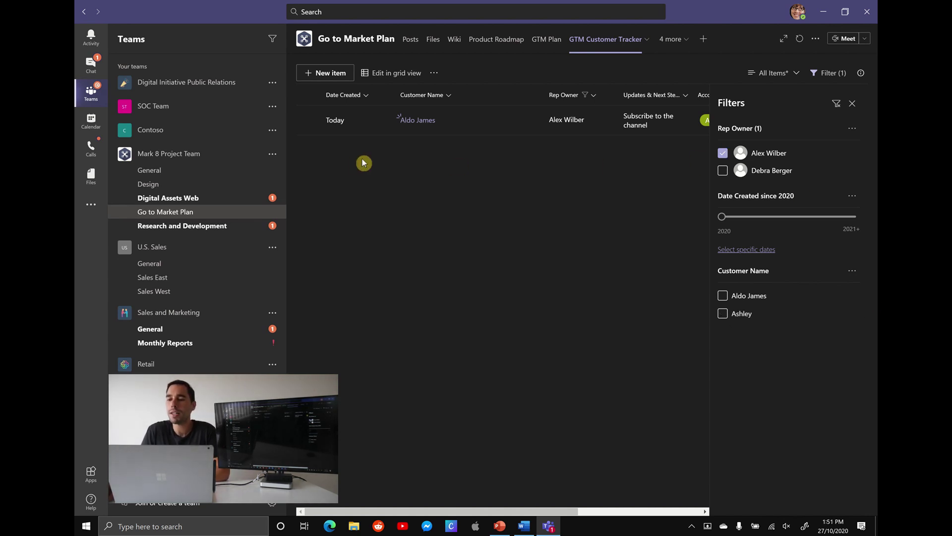
{"action": "left_click", "coordinate": [723, 171]}
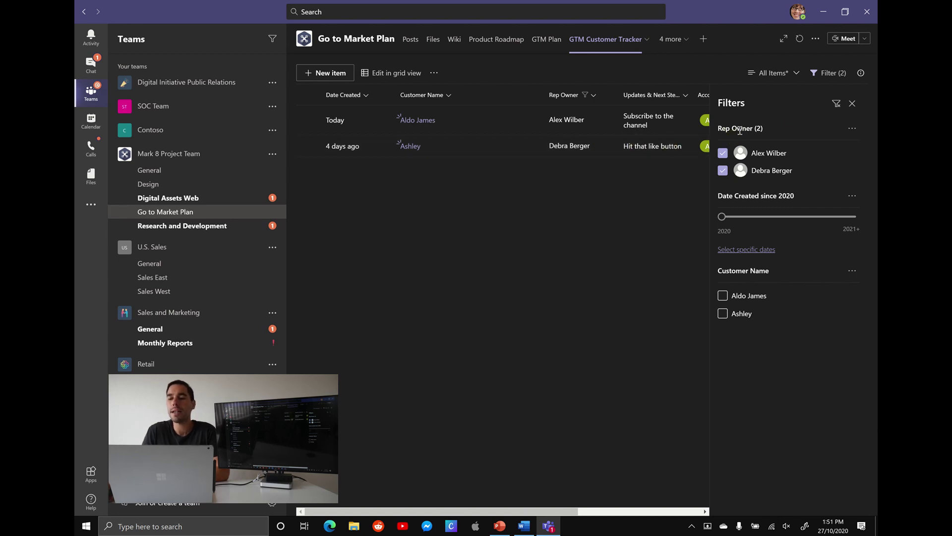
{"action": "left_click", "coordinate": [852, 105]}
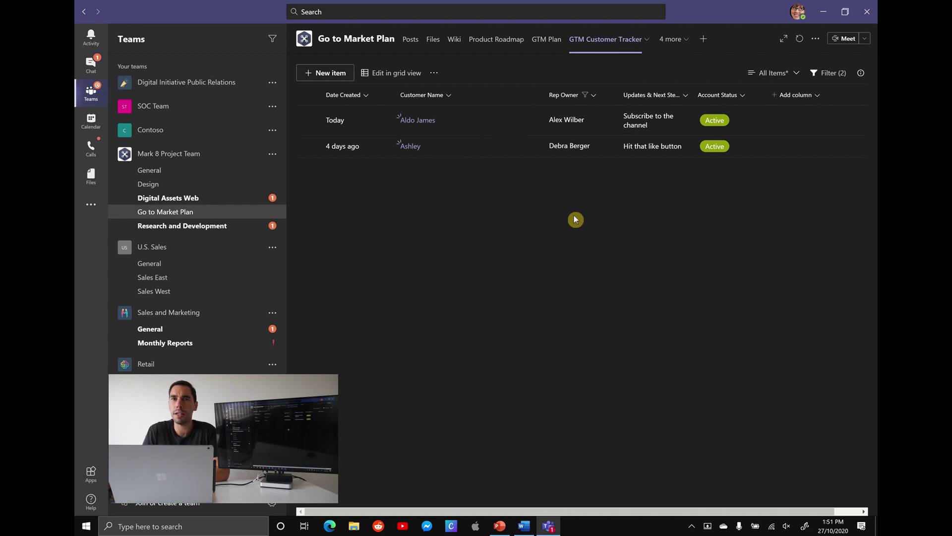
{"action": "left_click", "coordinate": [449, 95]}
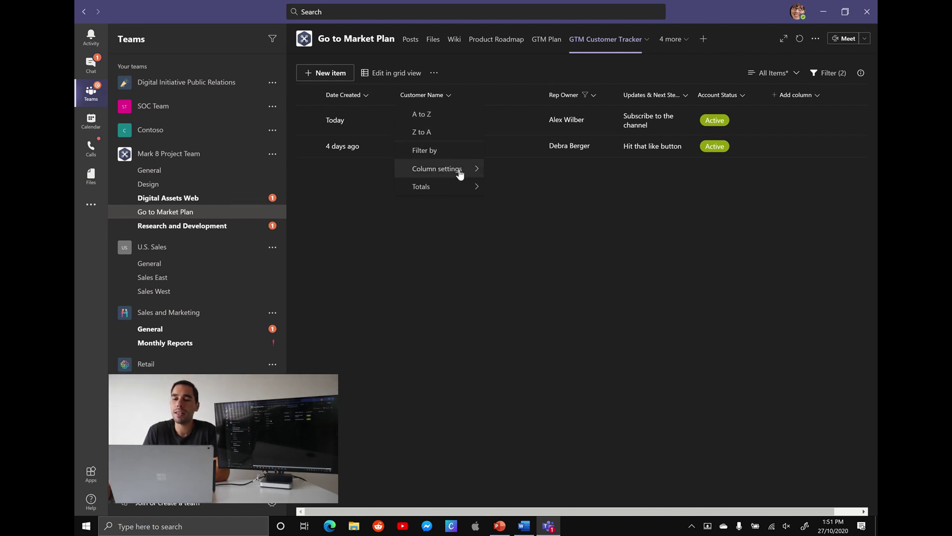
{"action": "mouse_move", "coordinate": [459, 172]}
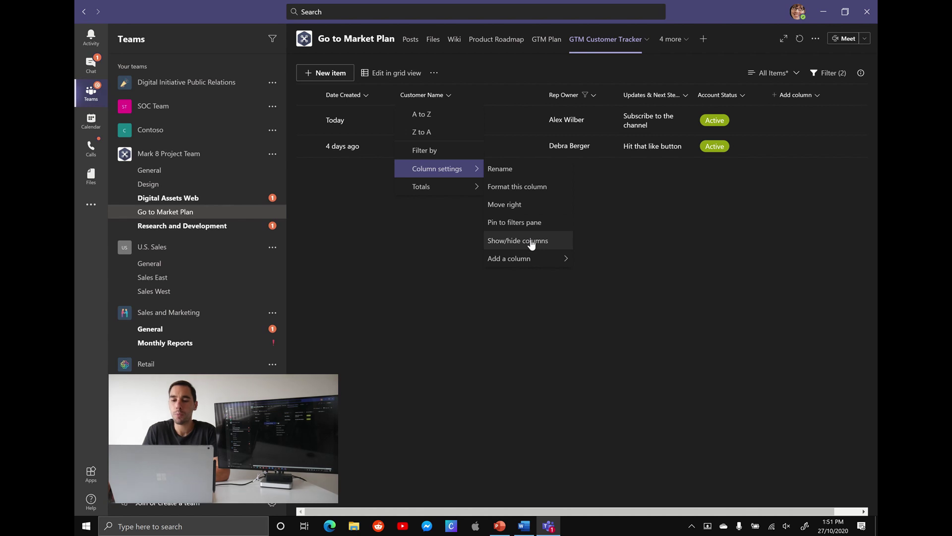
{"action": "mouse_move", "coordinate": [535, 258]}
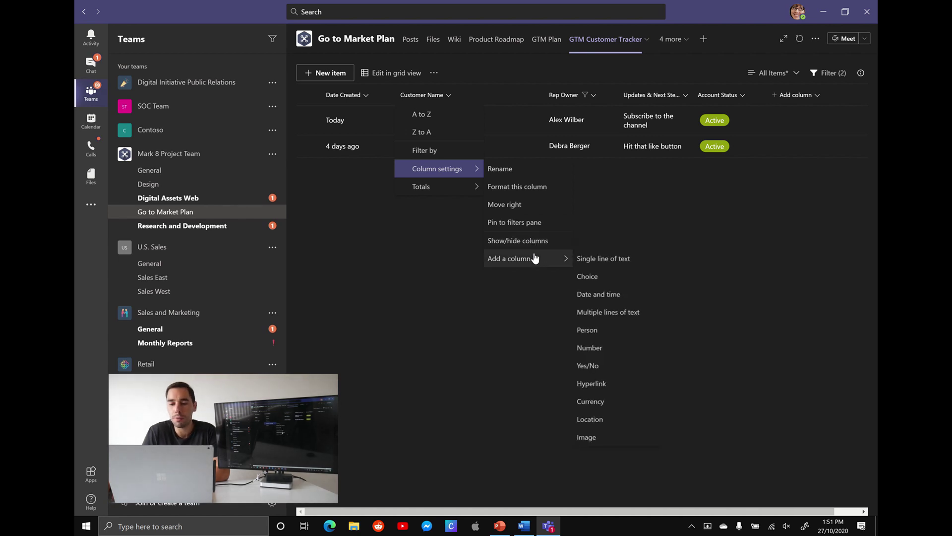
{"action": "left_click", "coordinate": [528, 193]}
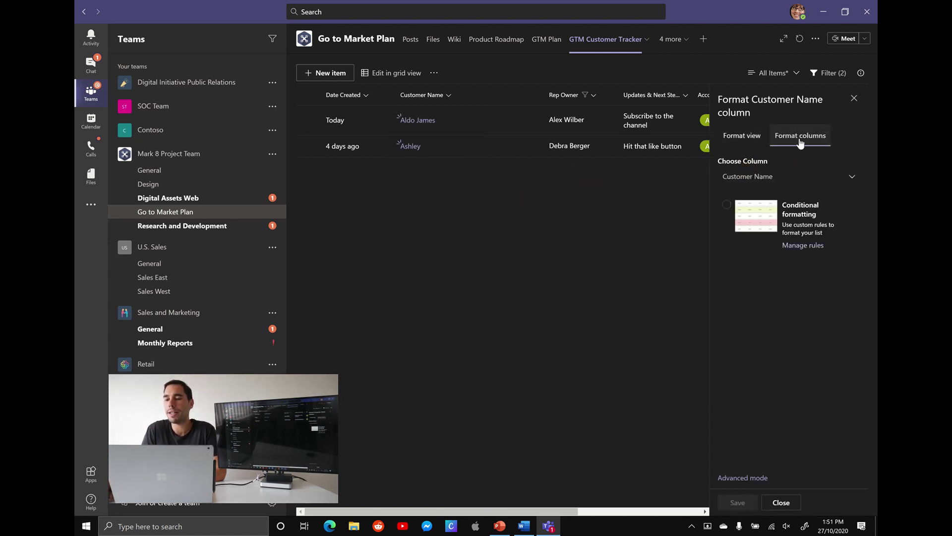
{"action": "left_click", "coordinate": [742, 136]}
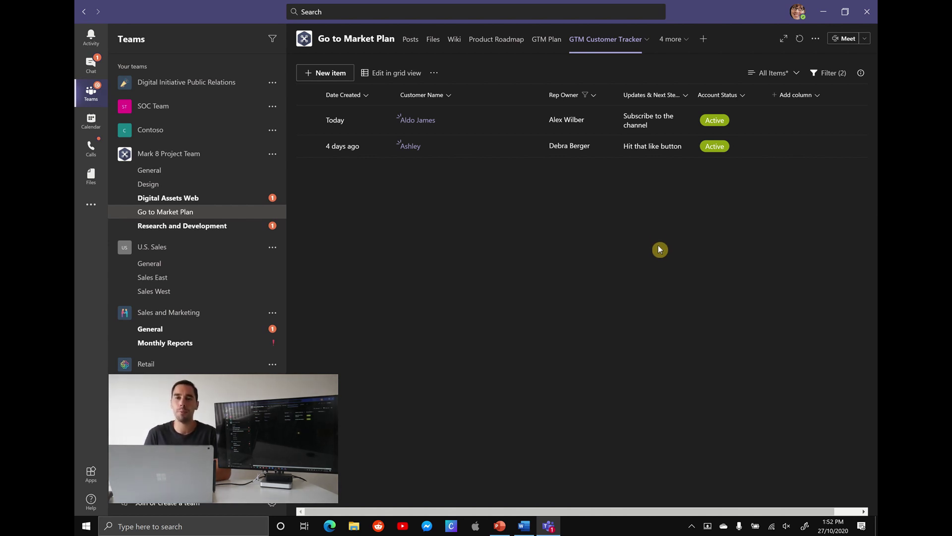
Copy the GTM Customer Tracker tab link from the tab's more-options menu.
{"action": "left_click", "coordinate": [816, 40]}
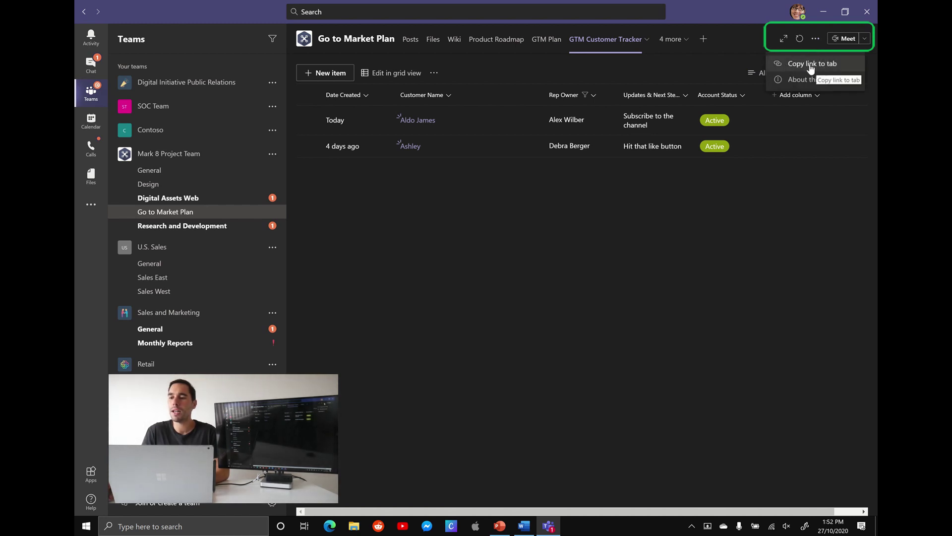
{"action": "left_click", "coordinate": [810, 65]}
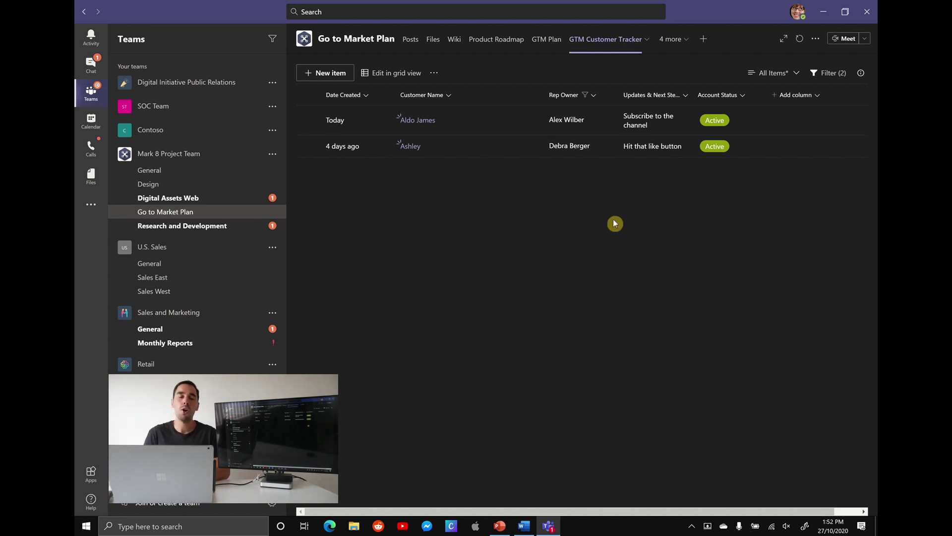
Post 'GTM Customer Tracker List' in the Design channel with a 'Hi team,' greeting and the pasted tab link.
{"action": "left_click", "coordinate": [168, 185]}
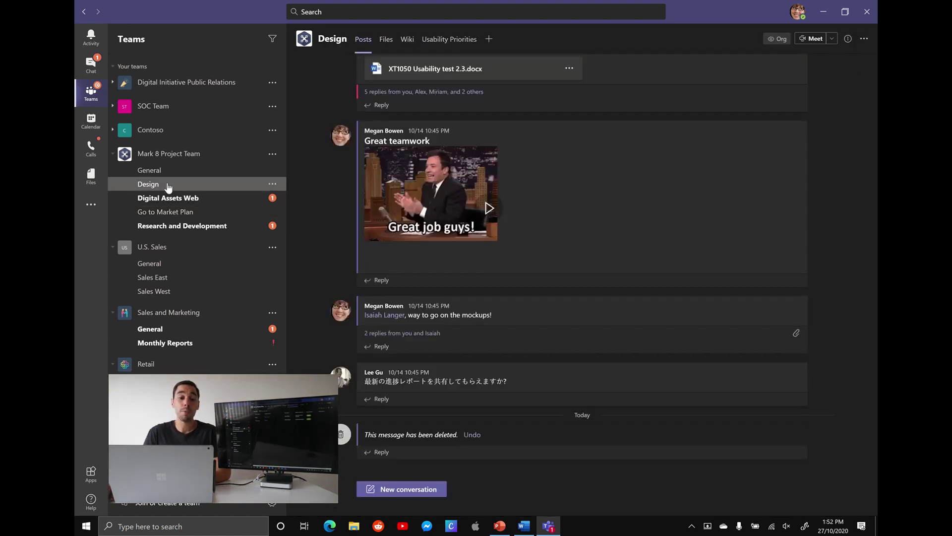
{"action": "left_click", "coordinate": [405, 491]}
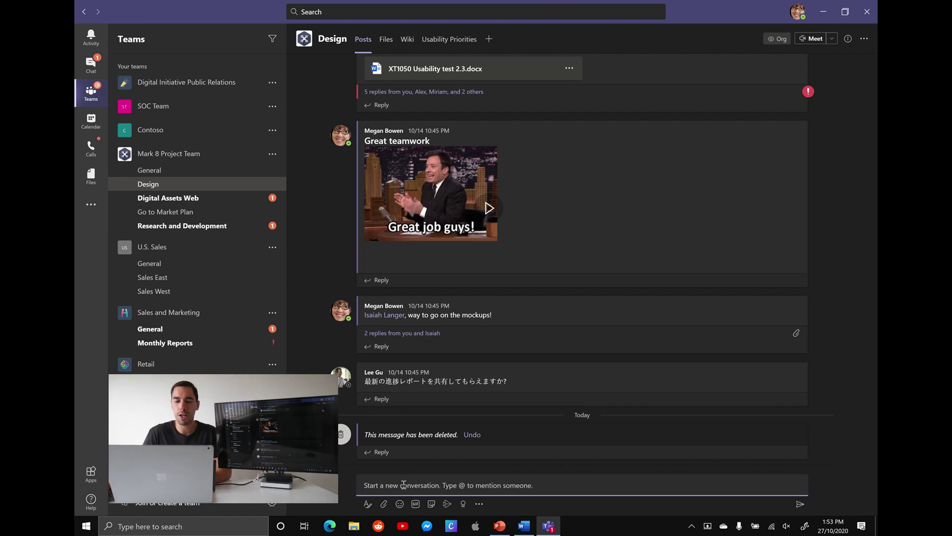
{"action": "left_click", "coordinate": [368, 504]}
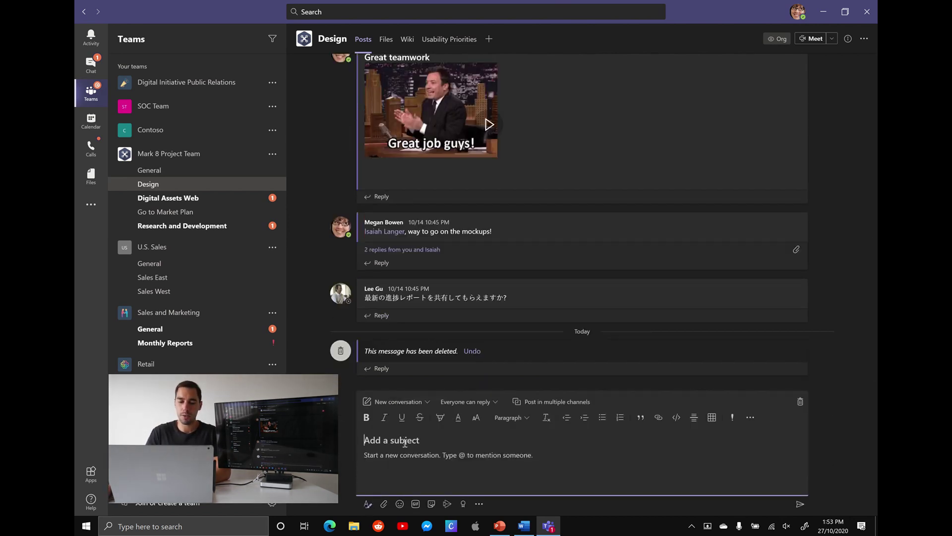
{"action": "type", "text": "GTM CUst"}
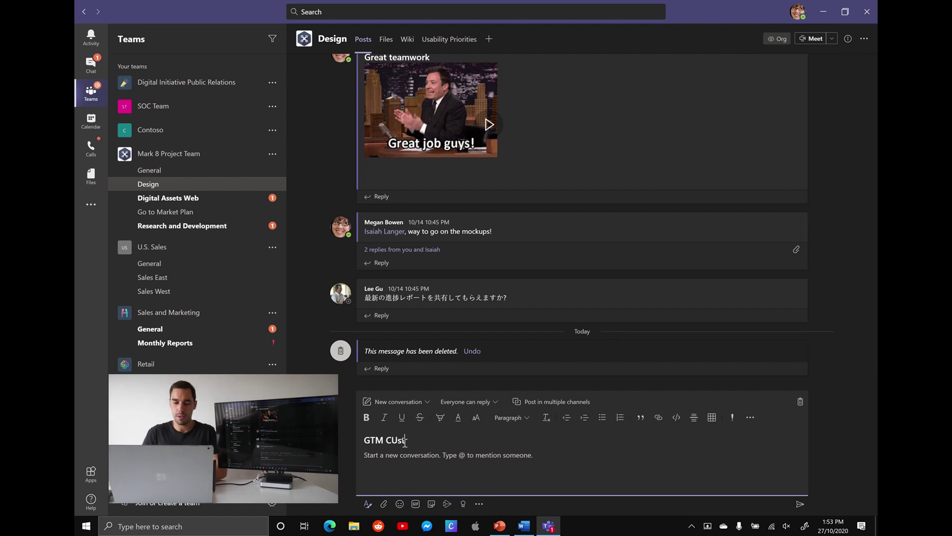
{"action": "type", "text": "omer"}
{"action": "key", "text": "BackSpace"}
{"action": "key", "text": "BackSpace"}
{"action": "key", "text": "BackSpace"}
{"action": "key", "text": "BackSpace"}
{"action": "key", "text": "BackSpace"}
{"action": "key", "text": "BackSpace"}
{"action": "key", "text": "BackSpace"}
{"action": "type", "text": "ustom"}
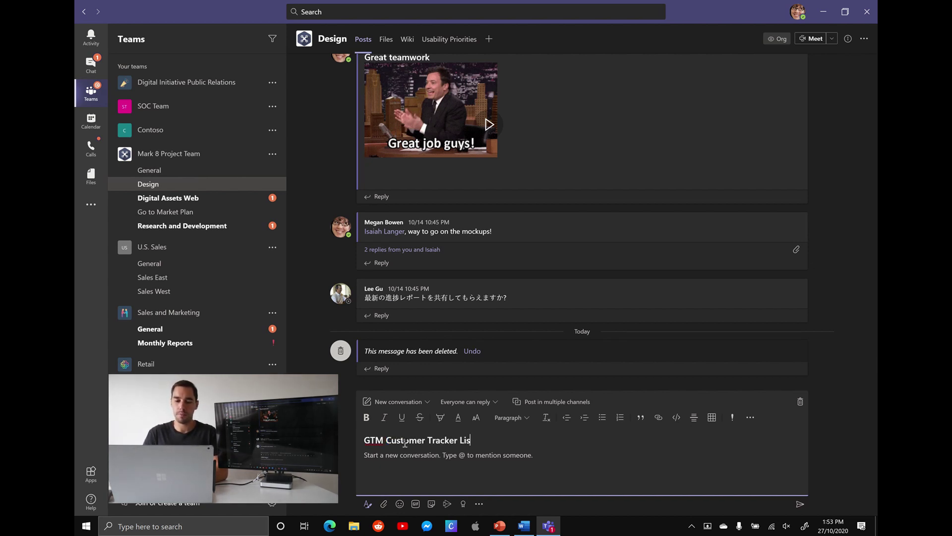
{"action": "type", "text": "Hi team,"}
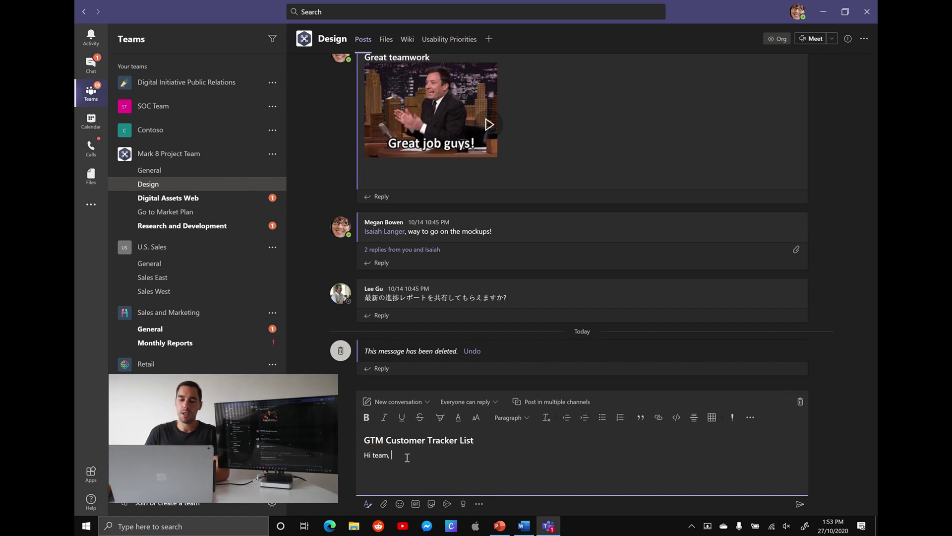
{"action": "key", "text": "Return"}
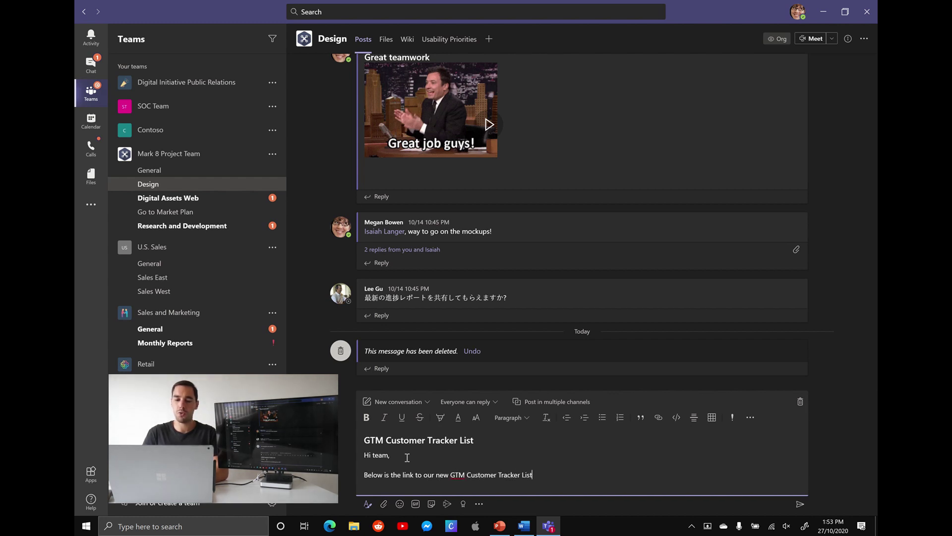
{"action": "key", "text": "ctrl+v"}
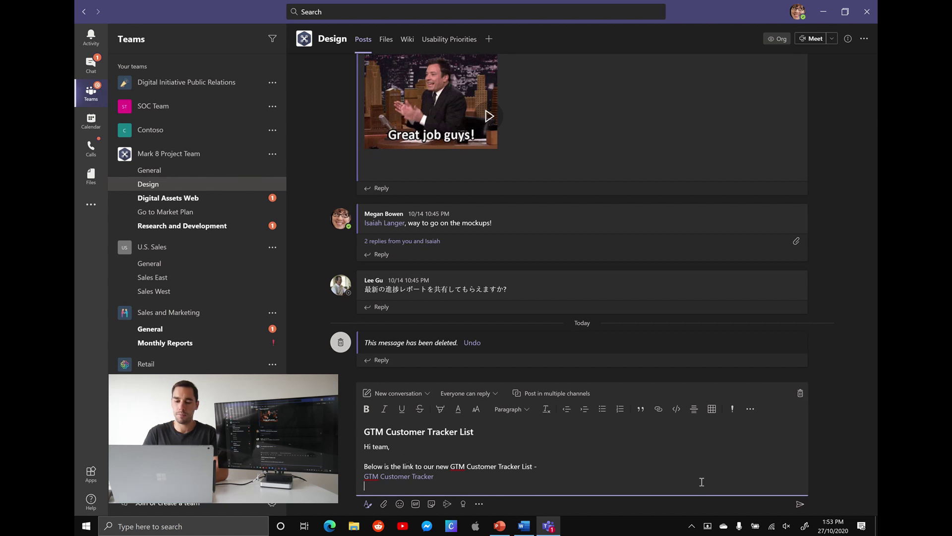
{"action": "left_click", "coordinate": [799, 504]}
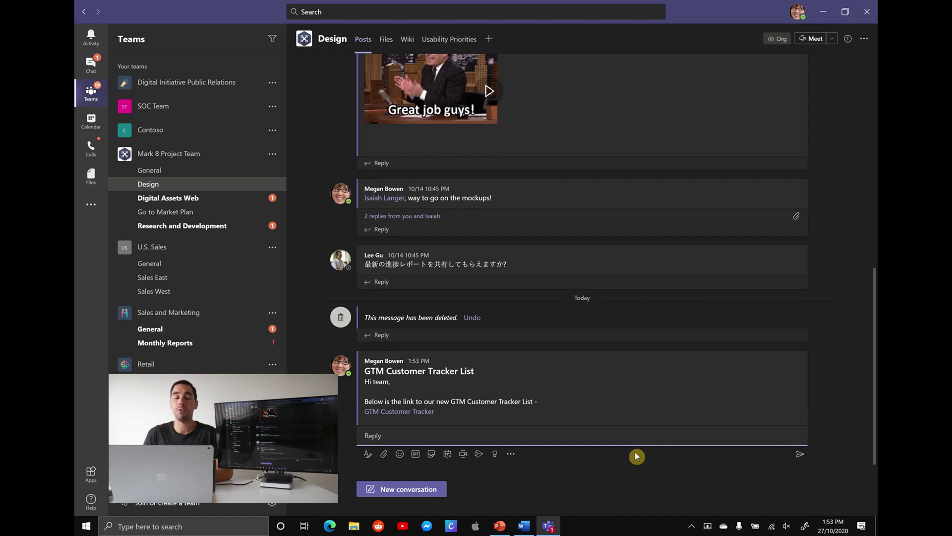
Follow the GTM Customer Tracker link in the Design channel post back to the tracker tab.
{"action": "left_click", "coordinate": [419, 417]}
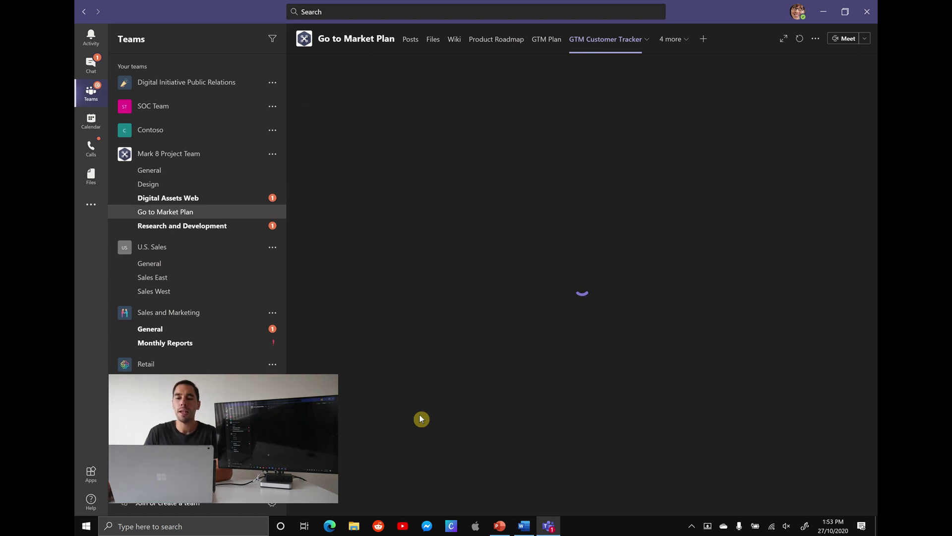